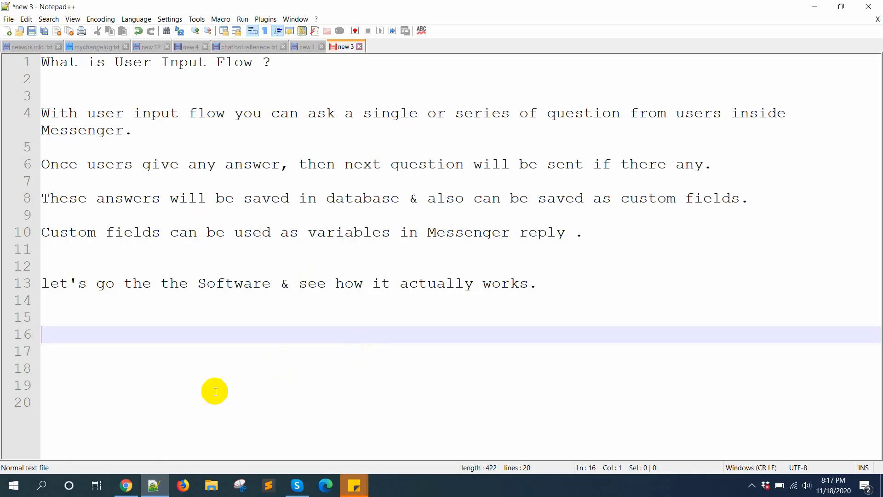
In the browser, go to Messenger Bot's User Input Flow & Custom Fields tools.
click(126, 485)
scroll(54, 286, down, 4)
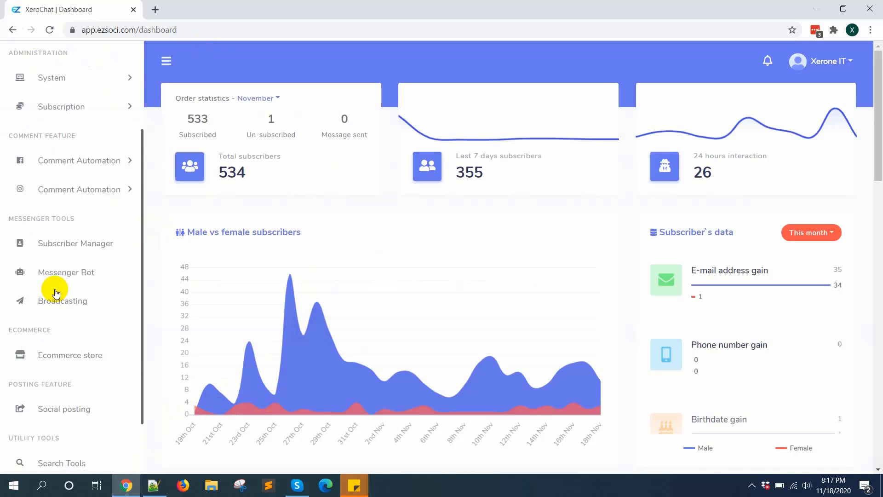
click(57, 225)
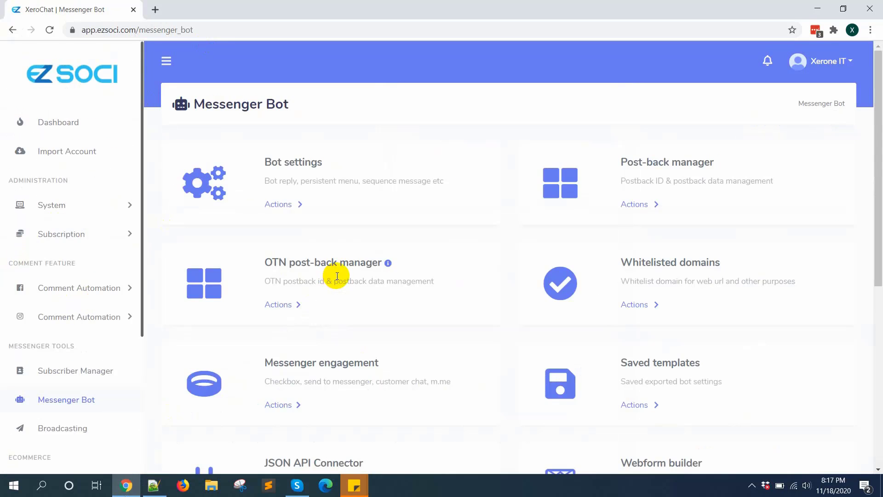
scroll(335, 277, down, 6)
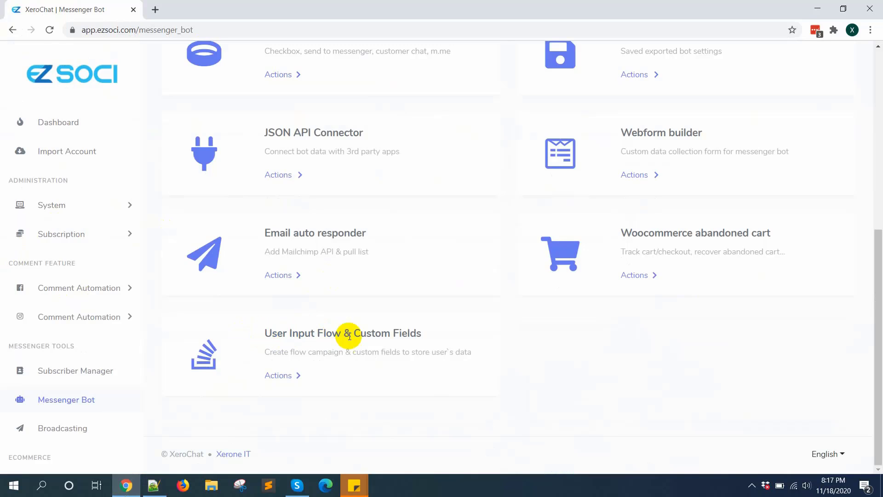
click(280, 375)
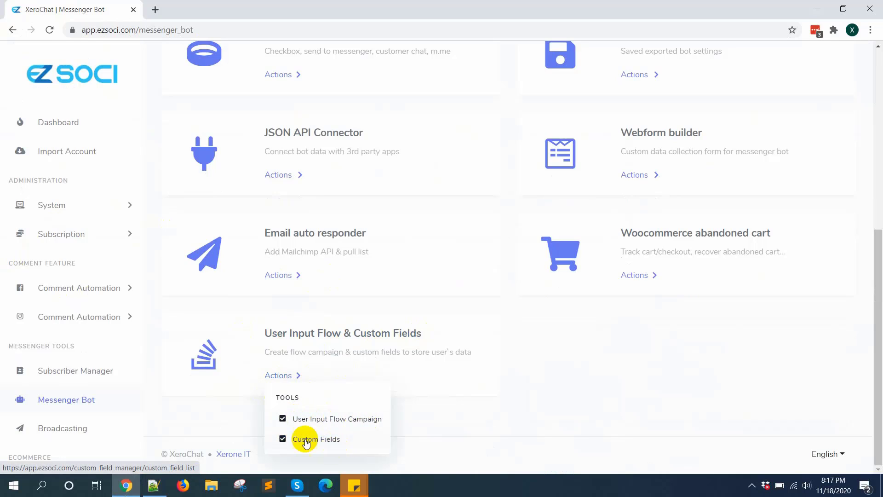
Open the Flow Campaign list and Custom field list in new tabs, ending on Flow Campaign list.
ctrl+click(315, 419)
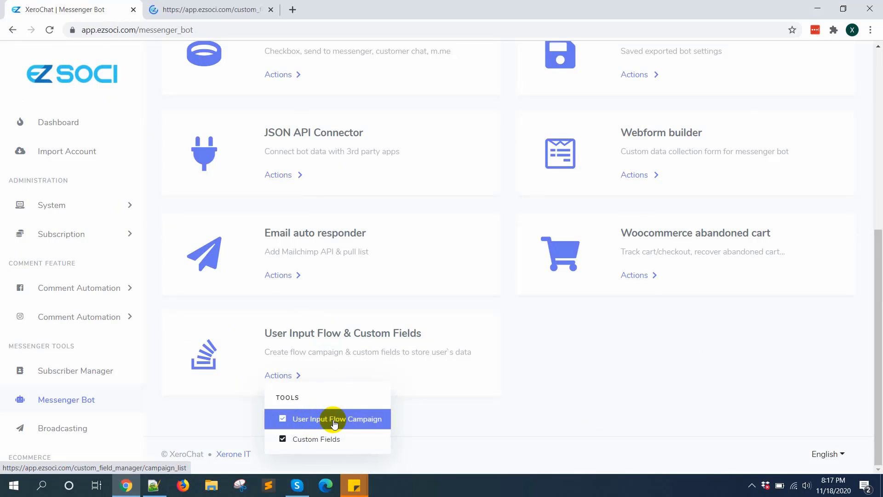
ctrl+click(290, 442)
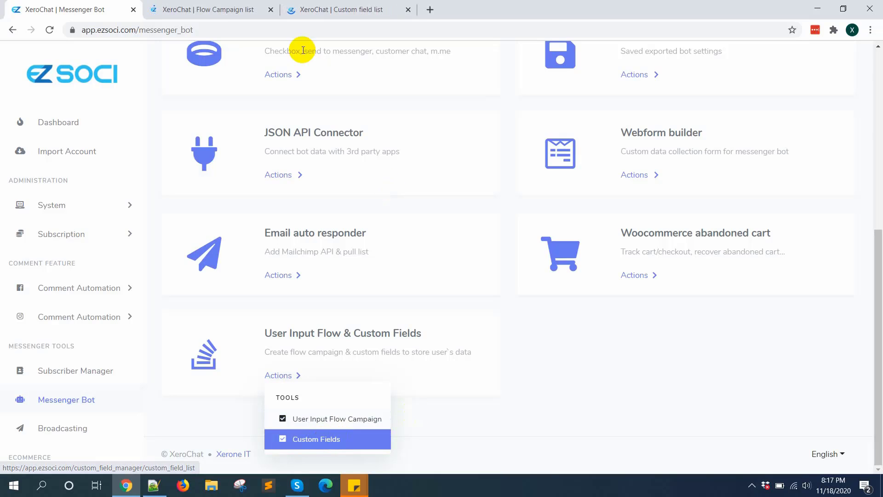
click(315, 13)
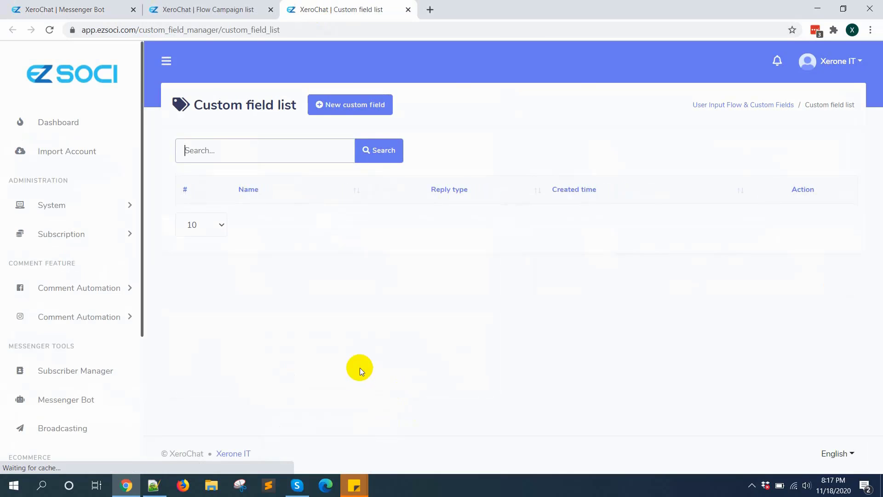
click(191, 5)
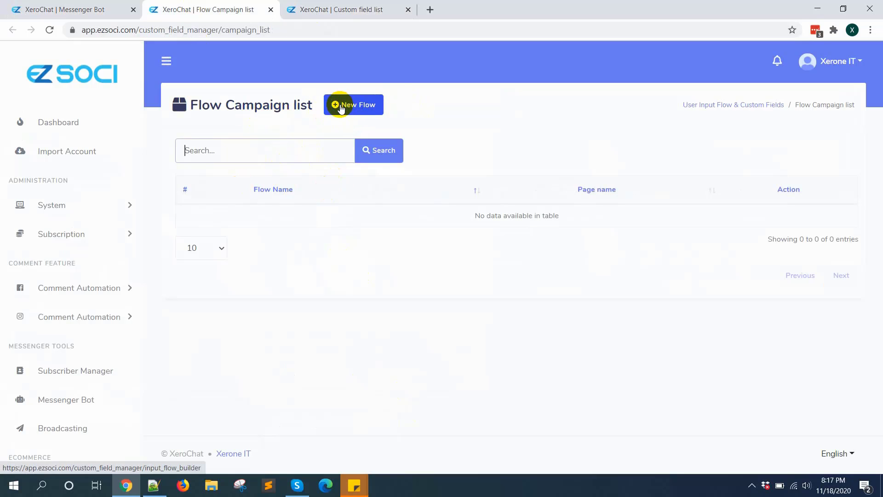
click(345, 7)
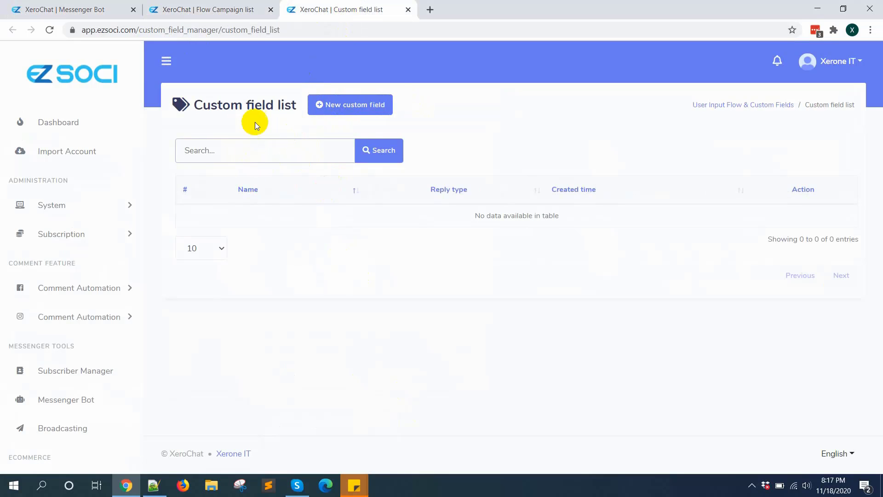
click(208, 9)
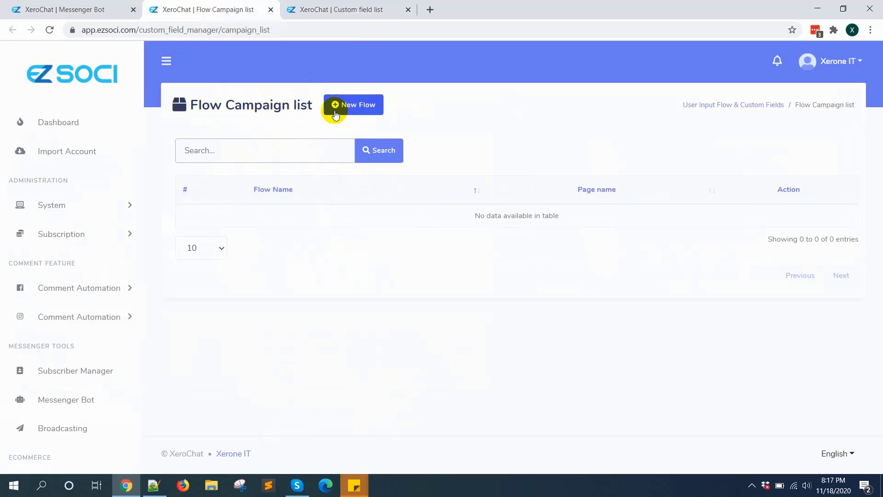
Create and save a custom field 'arrival_time' with Datetime reply type.
click(339, 7)
click(361, 104)
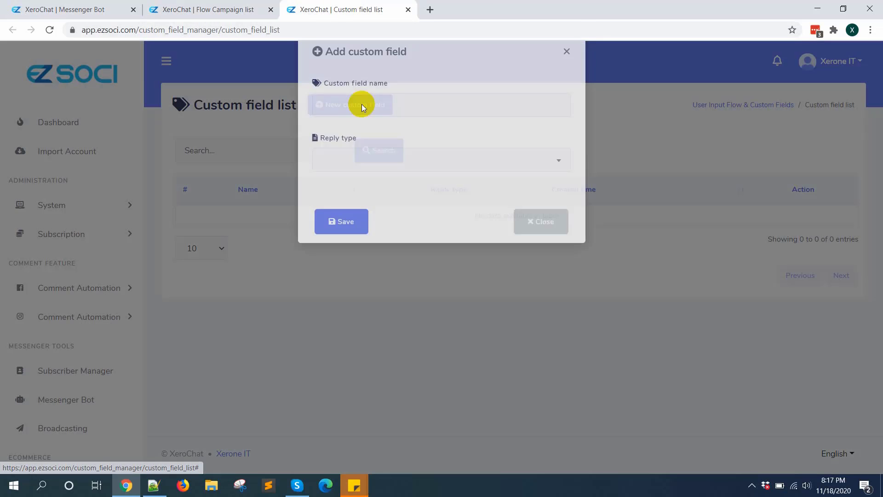
click(381, 122)
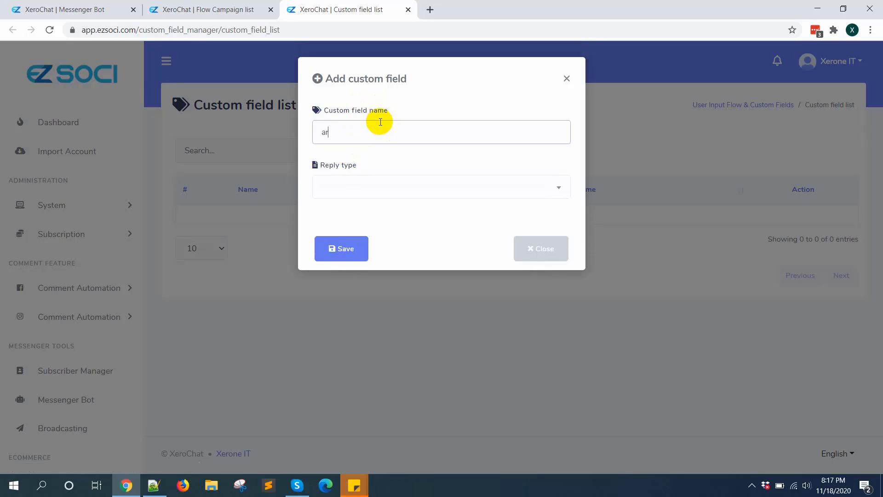
text(arrival_time)
click(402, 197)
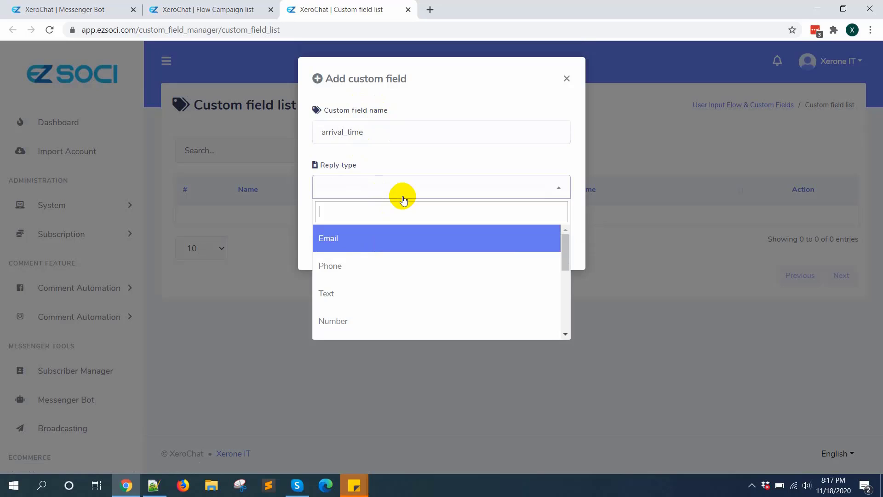
text(dat)
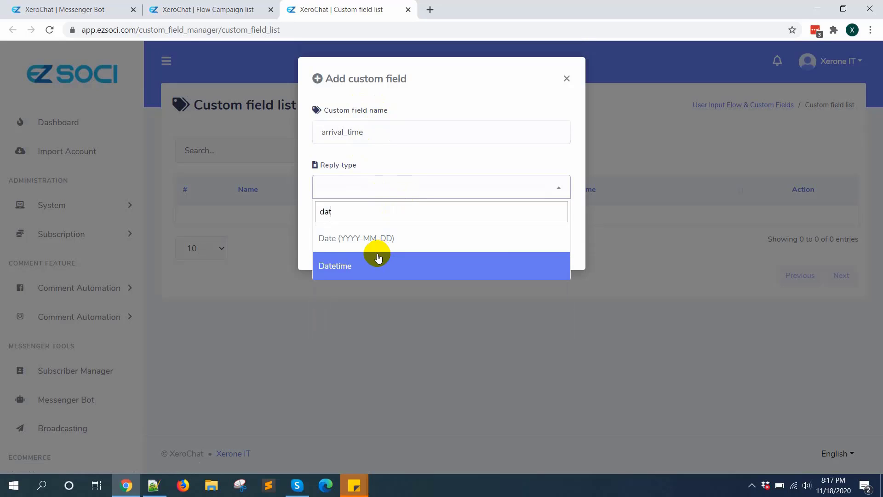
click(378, 263)
click(366, 248)
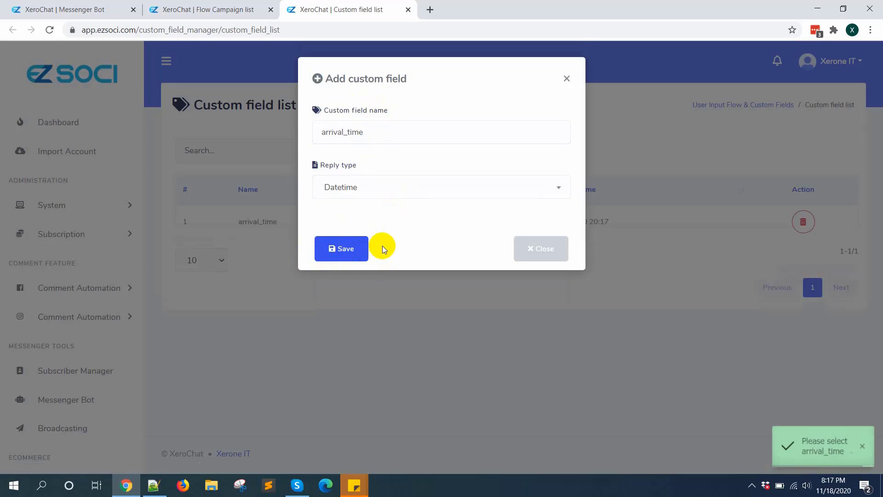
click(571, 79)
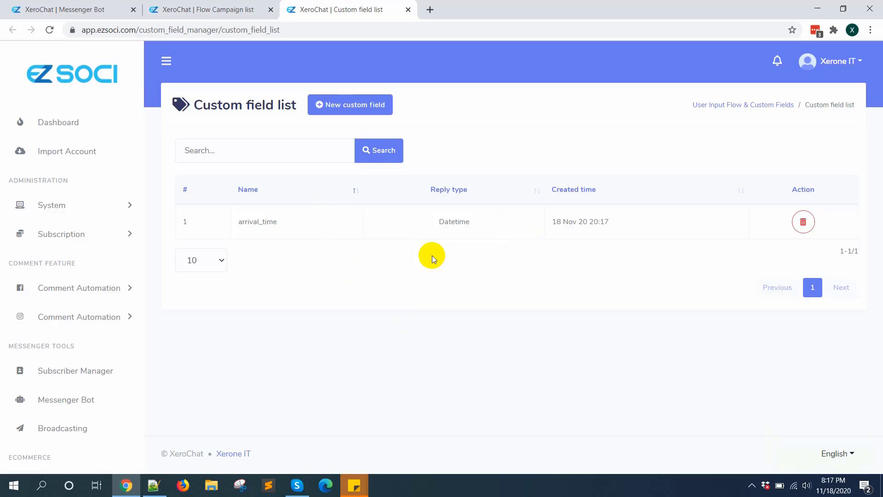
Start a new user input flow campaign named 'Reservation Flow'.
click(203, 9)
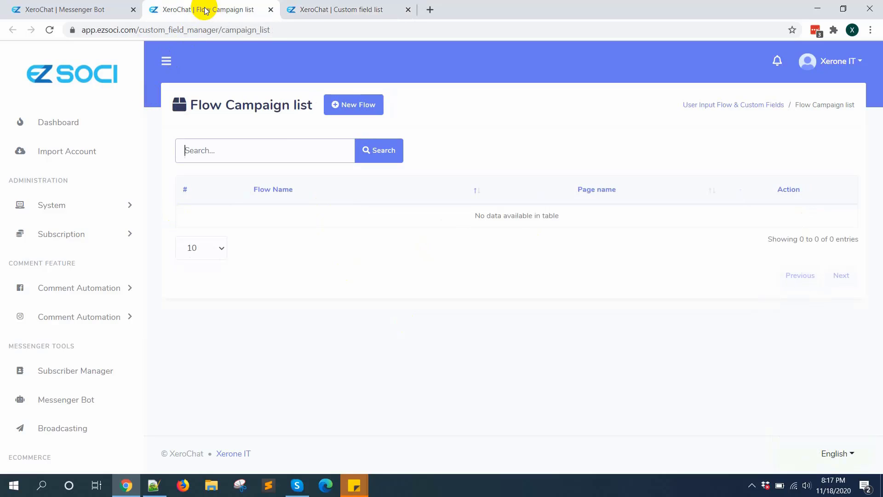
click(330, 116)
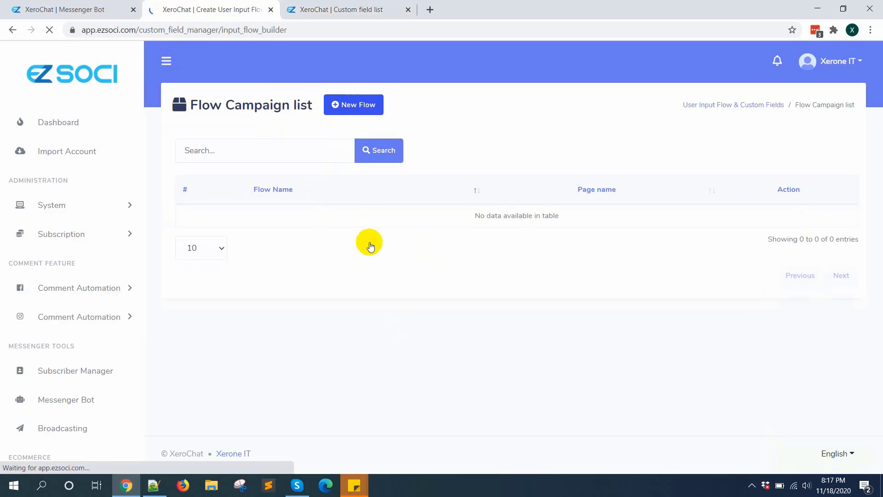
click(752, 488)
click(753, 489)
click(320, 229)
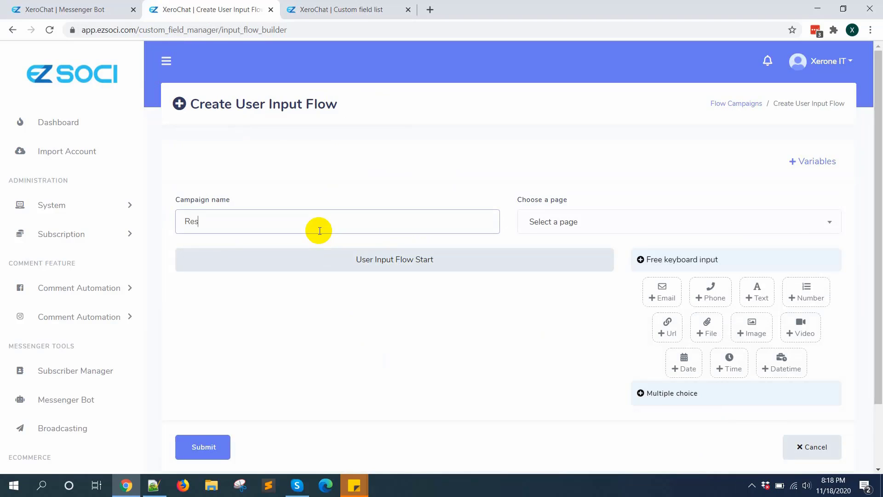
text(ation Flow)
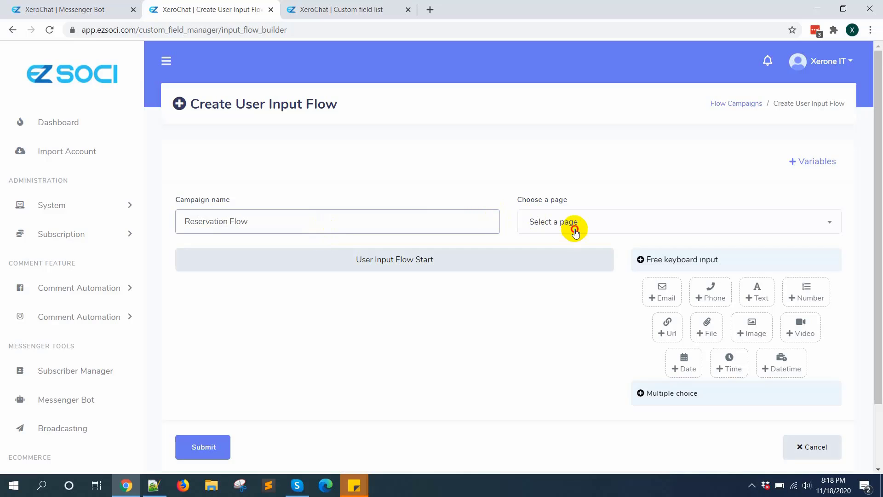
Attach the flow to the XeroChat Restaurant Chatbot page.
click(574, 223)
scroll(656, 348, up, 2)
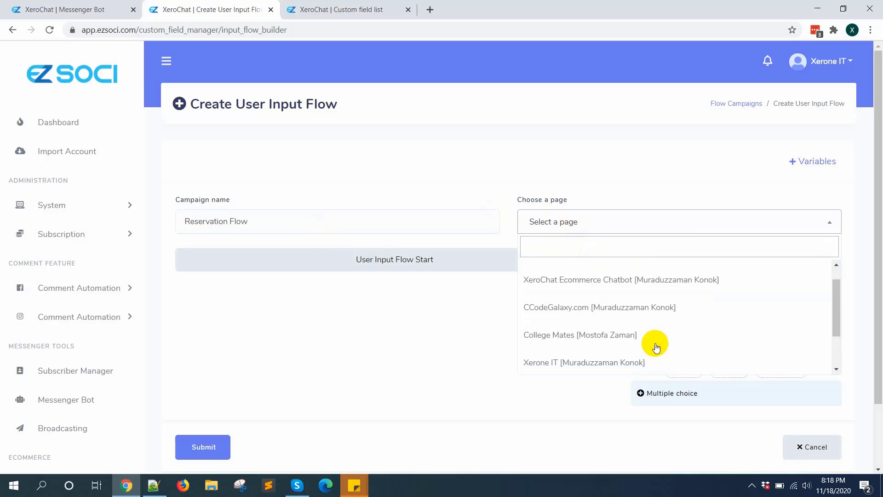
scroll(657, 347, up, 1)
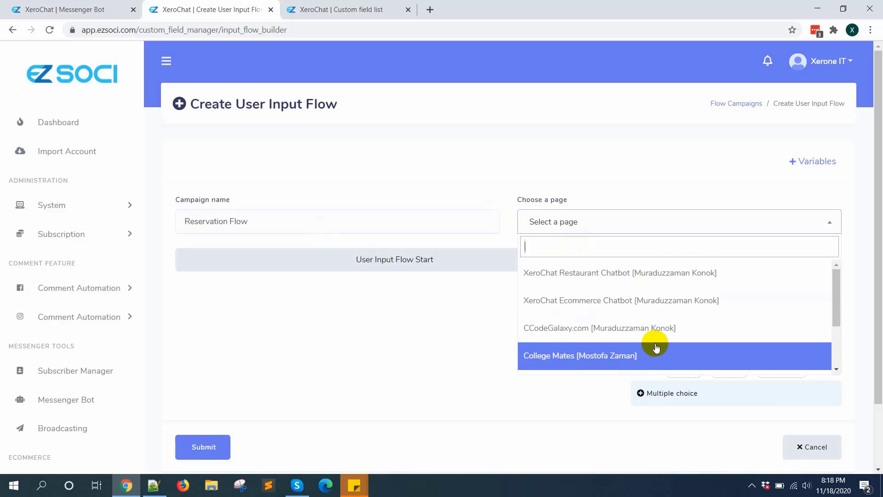
click(645, 273)
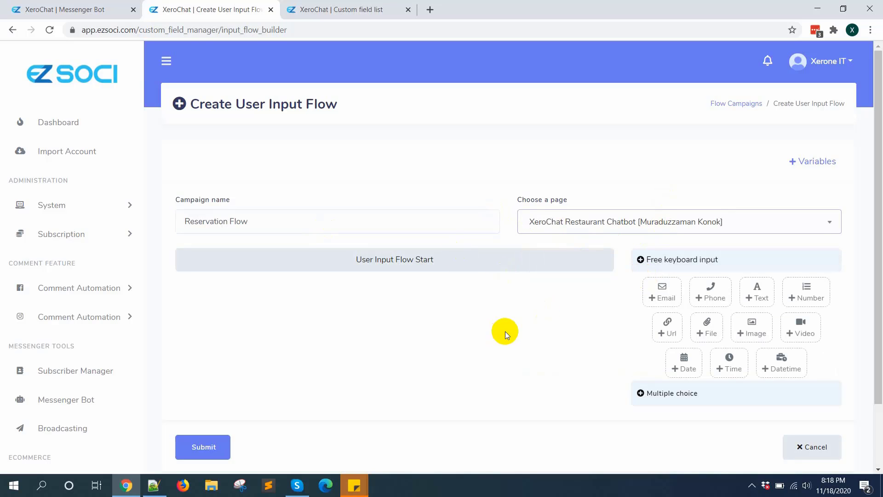
scroll(505, 331, down, 1)
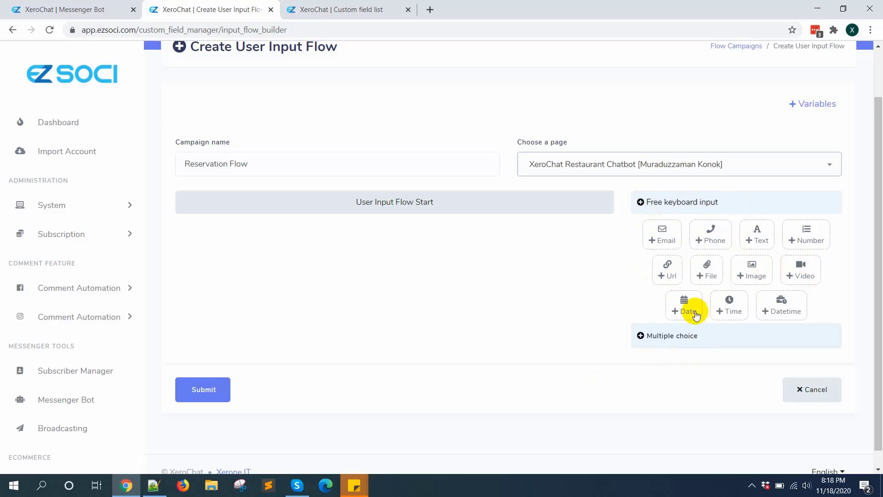
Add a Datetime question reading 'What is the date & time to come ?'.
click(784, 309)
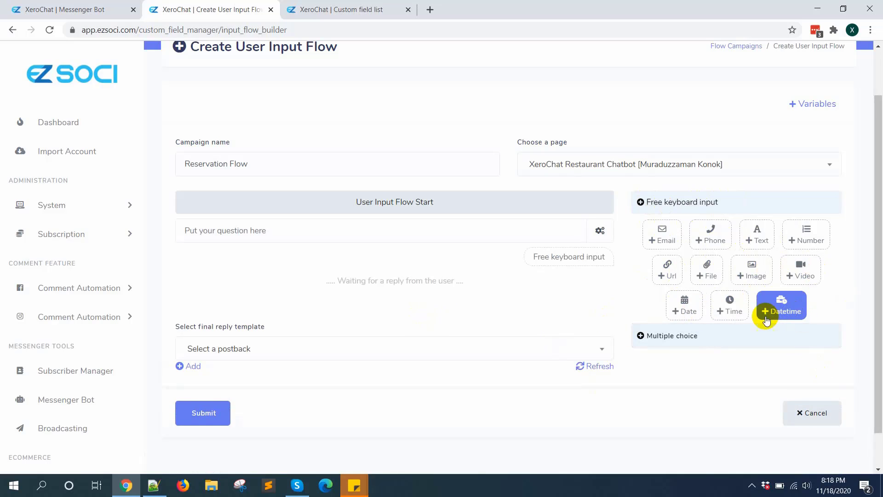
click(231, 243)
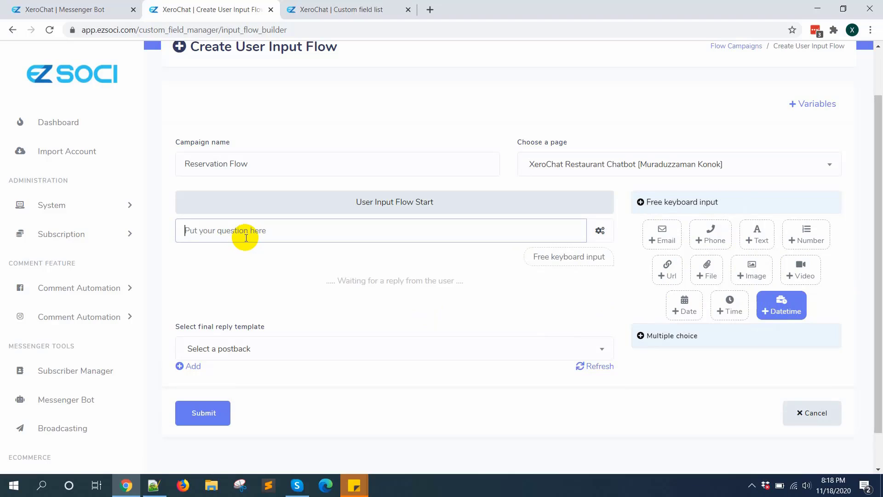
text(What is the date & time to come ?)
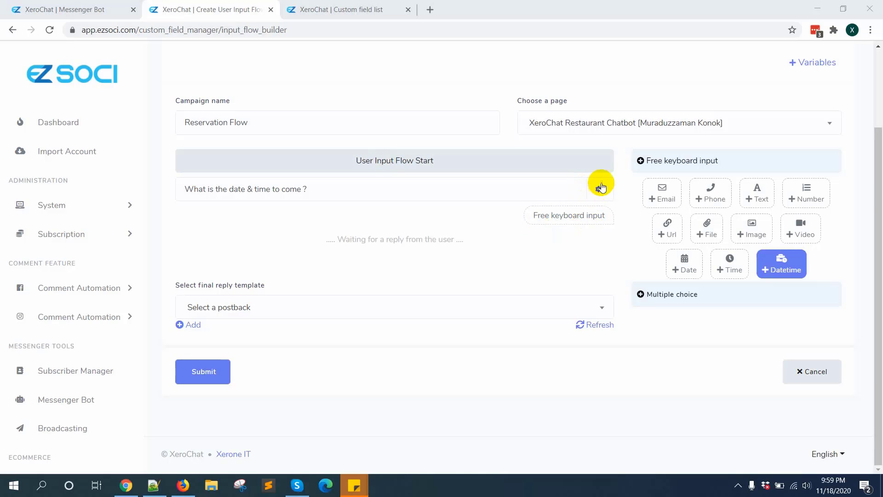
In the date question's reply settings, save the answer to the arrival_time custom field.
click(600, 189)
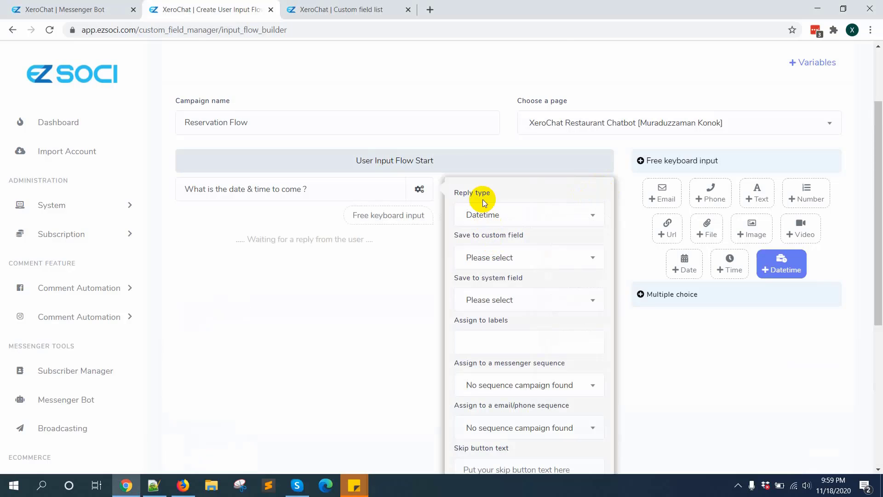
scroll(498, 282, down, 1)
scroll(529, 339, up, 3)
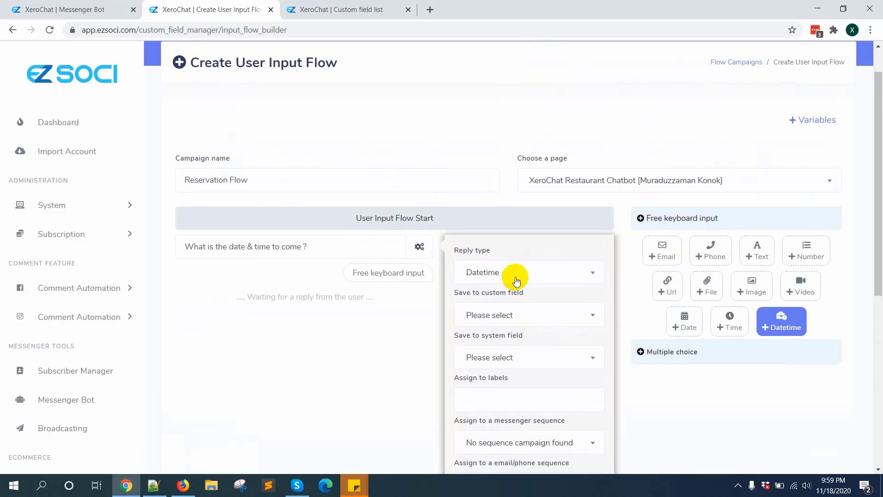
scroll(494, 245, down, 1)
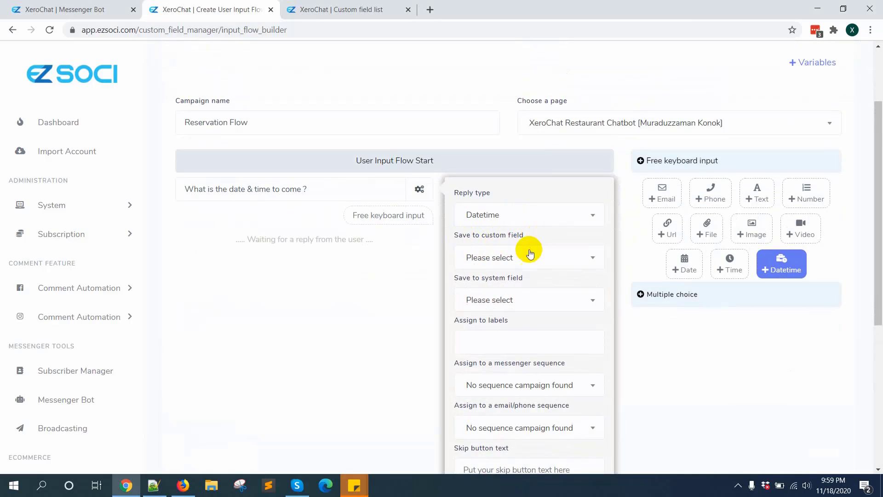
click(520, 260)
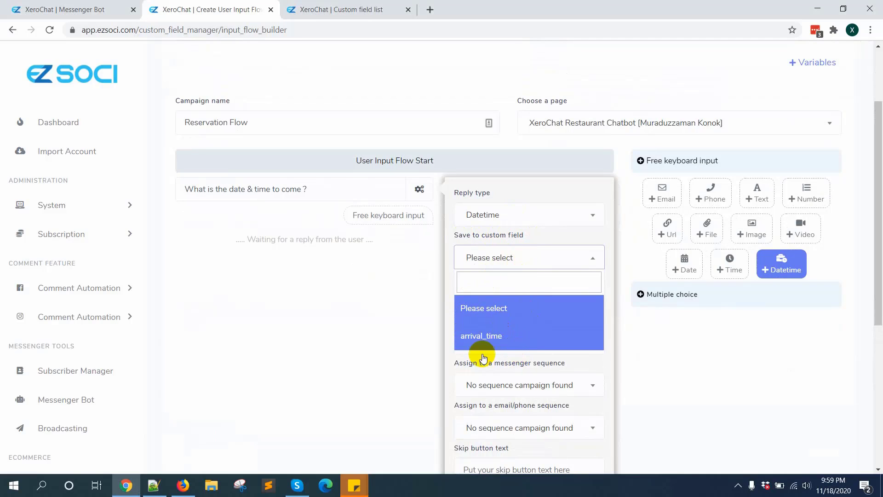
click(516, 340)
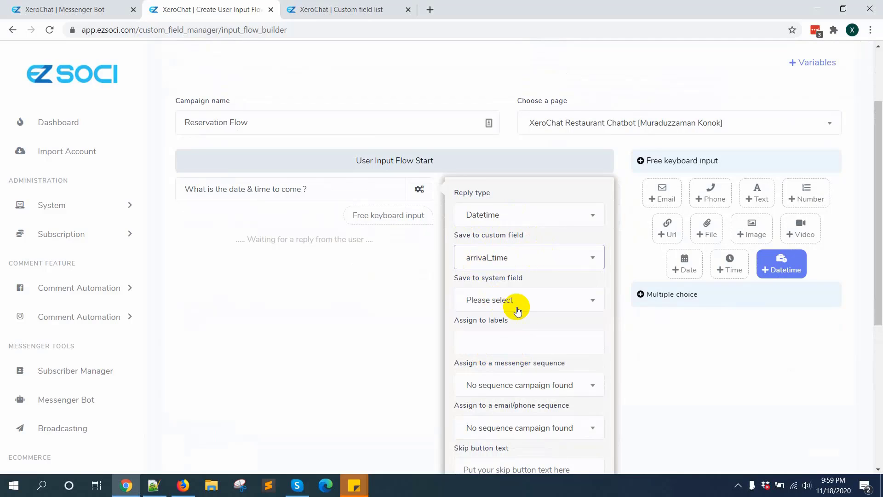
scroll(516, 305, down, 1)
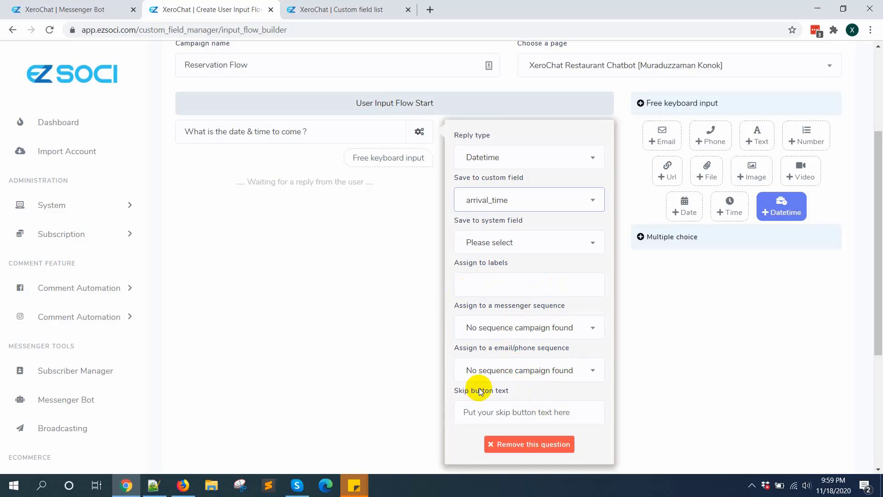
Add a Number question reading 'How many guest will come ?'.
click(421, 134)
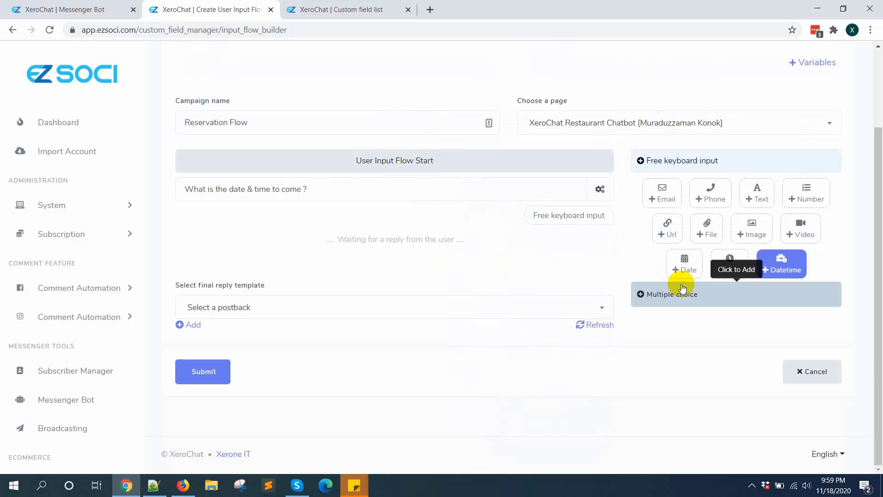
click(803, 192)
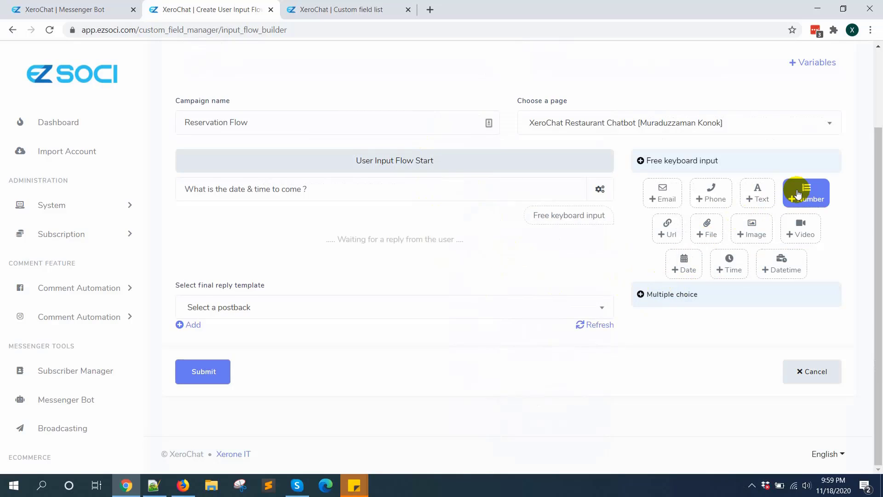
click(272, 294)
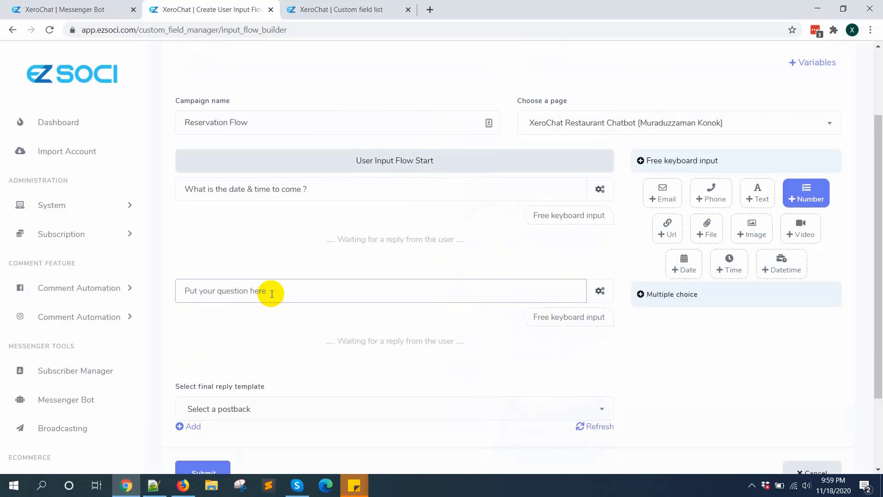
text(How many guest will come ?)
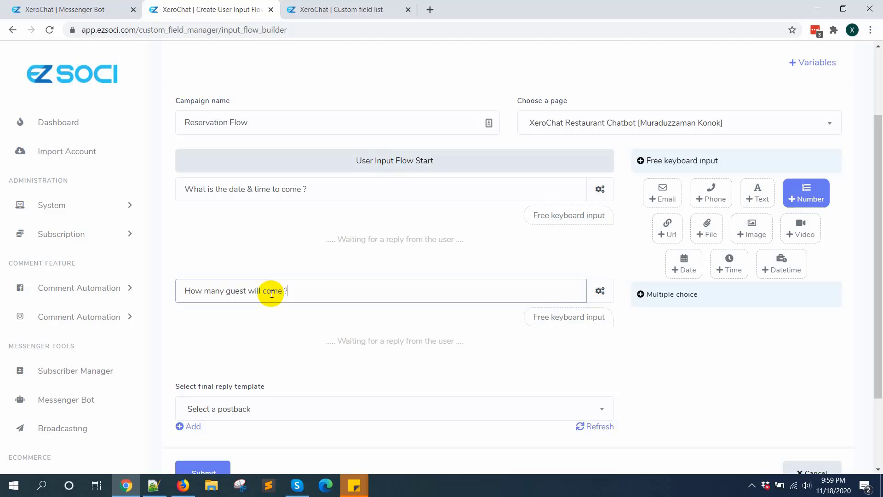
Save the guest question's answer to the guest_no custom field.
click(600, 291)
scroll(589, 290, down, 2)
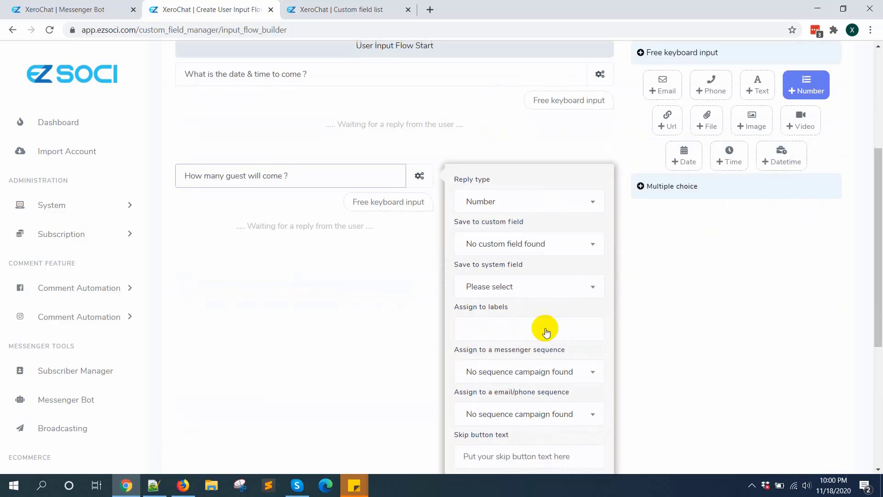
click(538, 248)
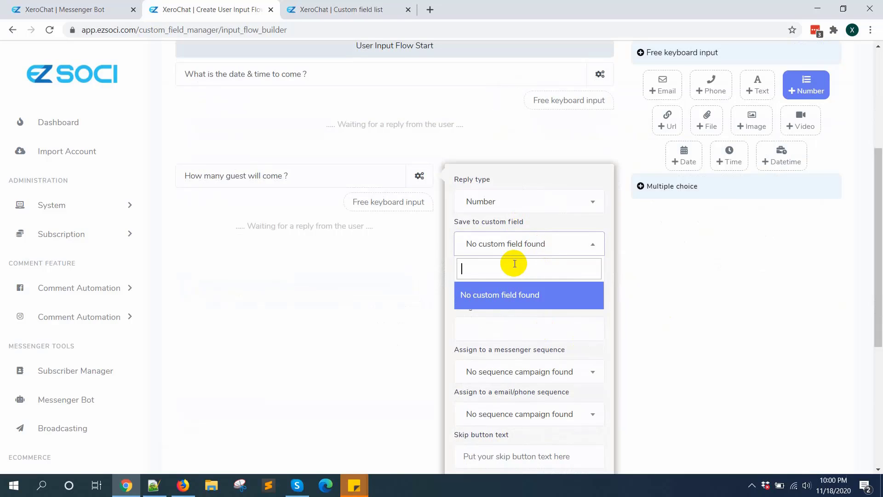
text(guest)
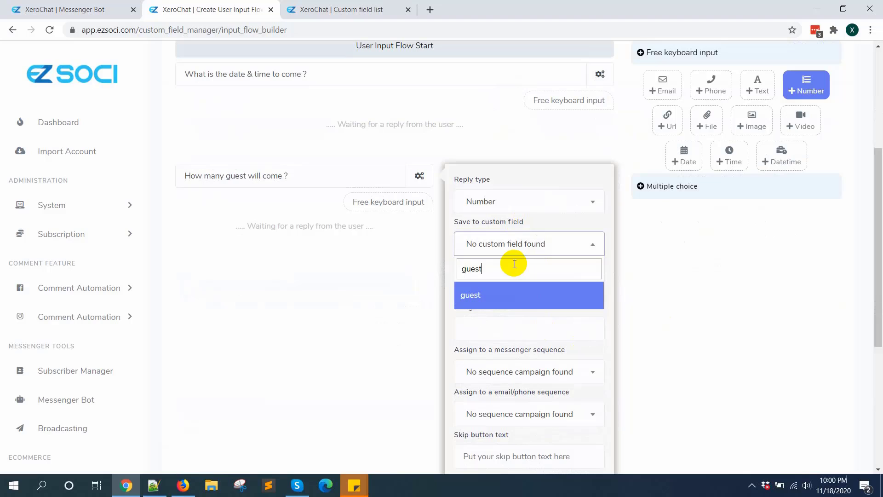
text(_no)
click(509, 293)
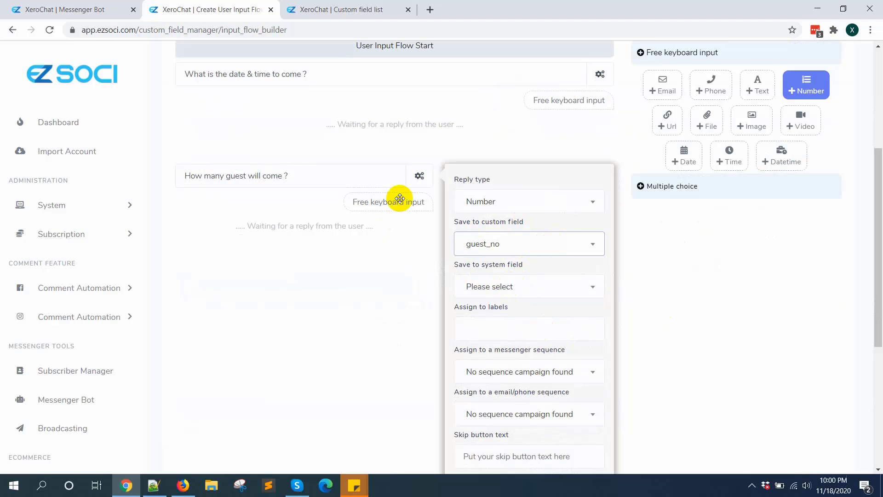
click(419, 175)
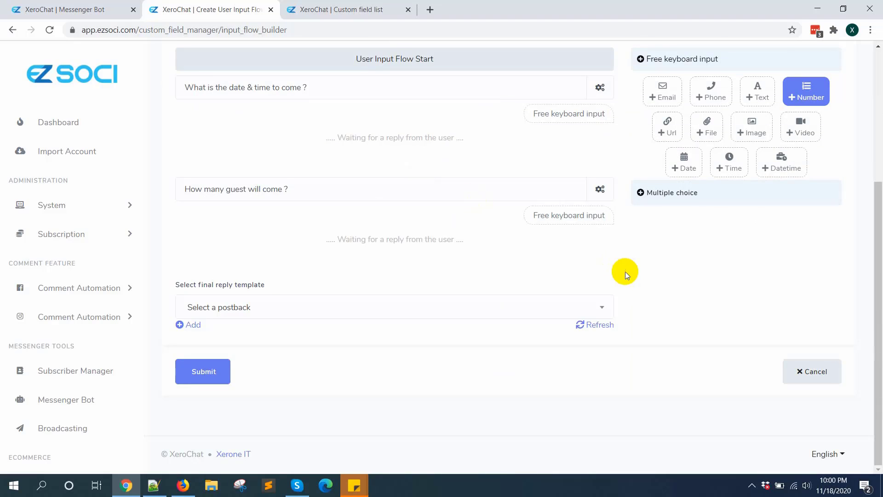
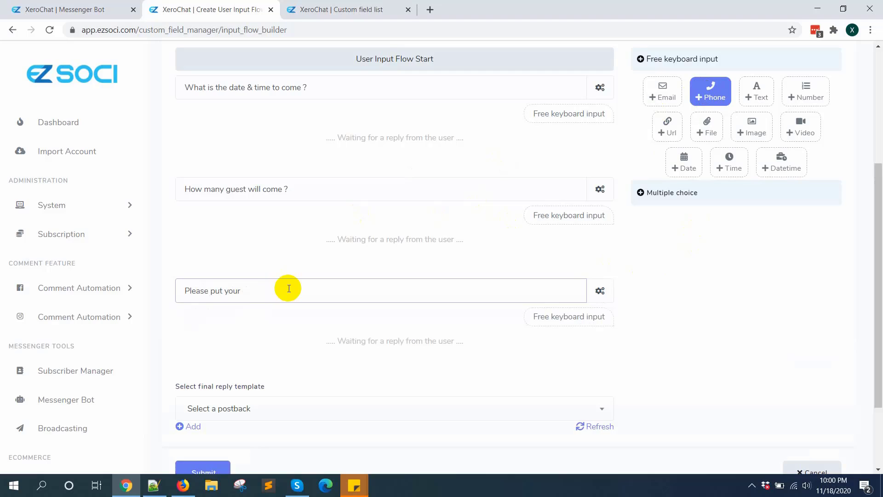
Write the third question: 'phone number. Either click on the button with your phone number or write a different one.'.
text(phone number . Either click on the b)
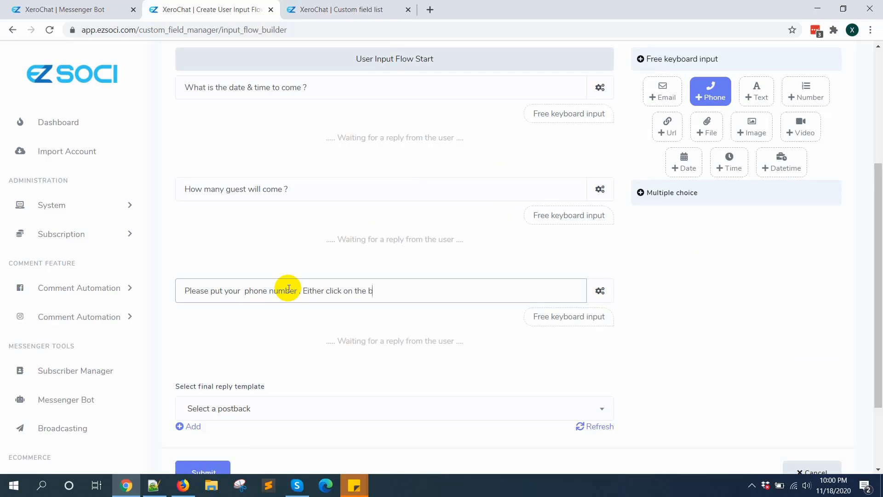
text(button with your phone number or )
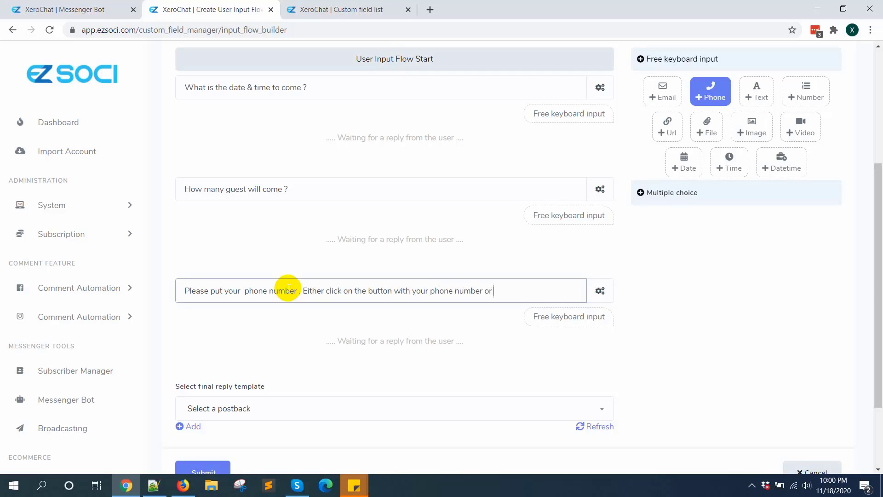
text(write a different one.)
Attach a phone quick-reply to the phone question and save its answers to customer_phone.
click(600, 290)
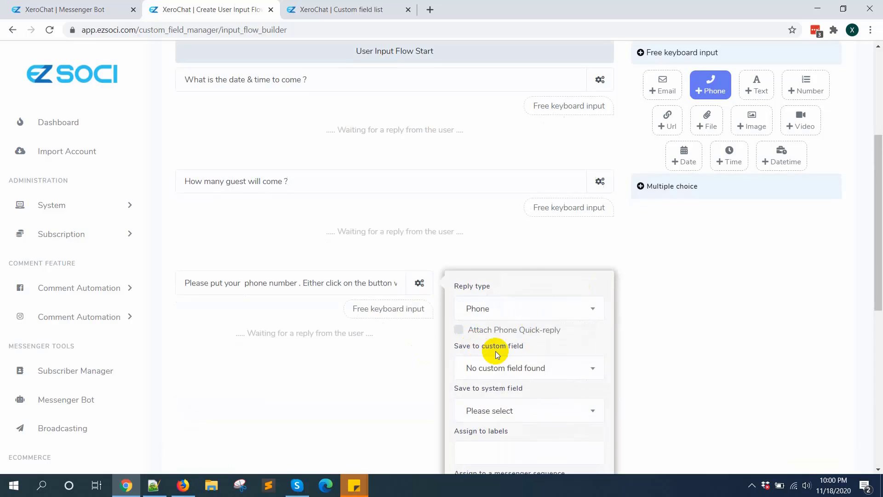
scroll(483, 326, down, 1)
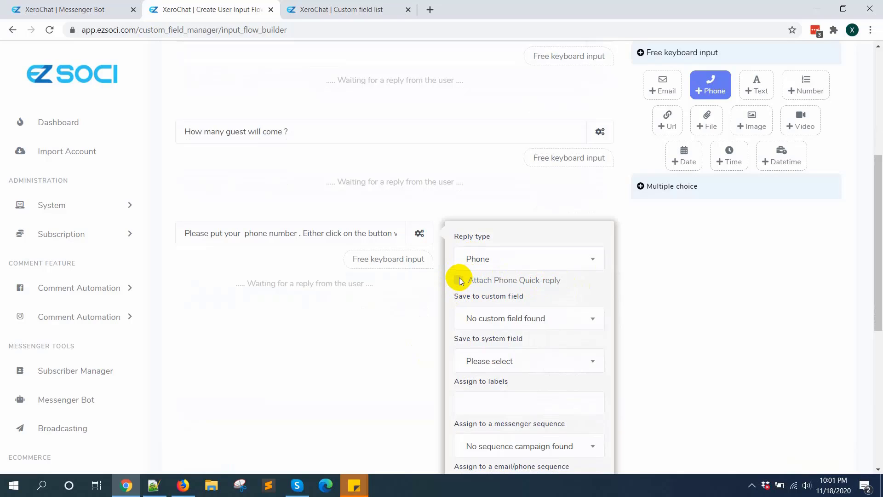
click(459, 279)
click(531, 321)
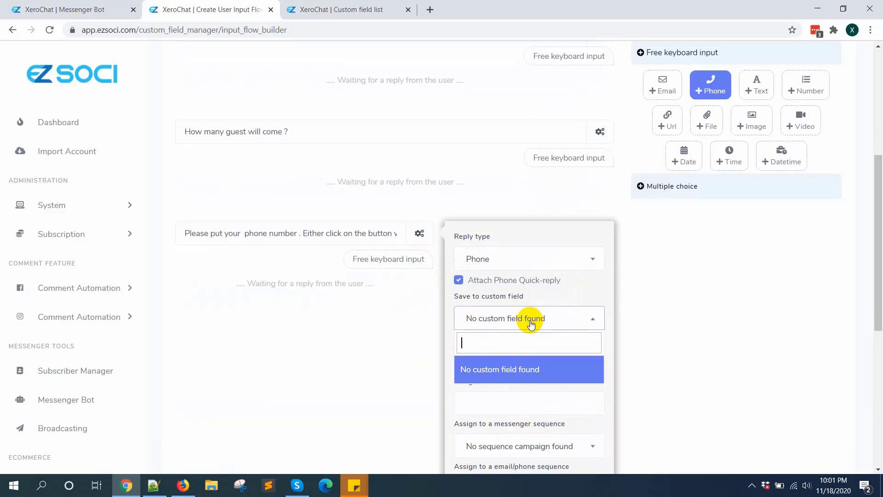
text(customer)
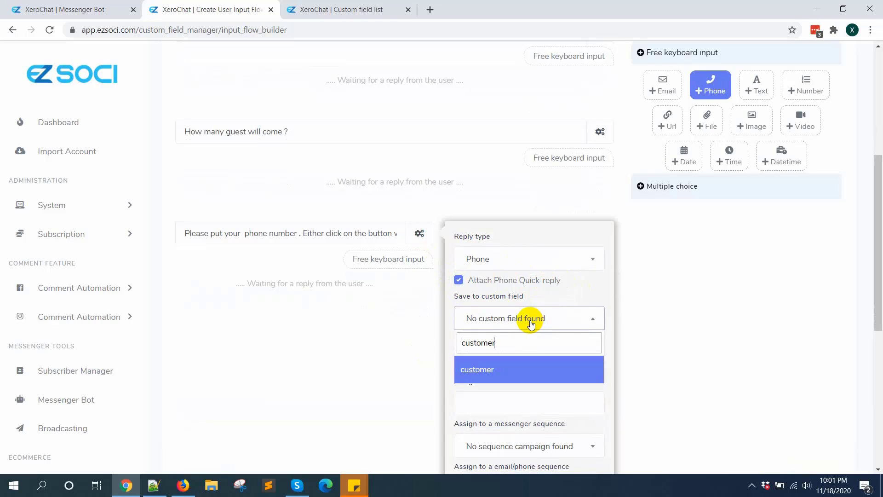
text(_phone)
click(503, 374)
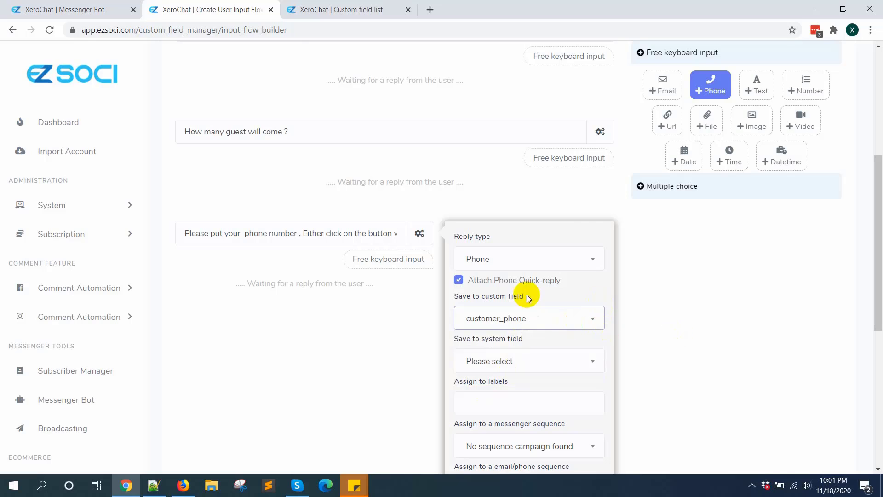
click(419, 233)
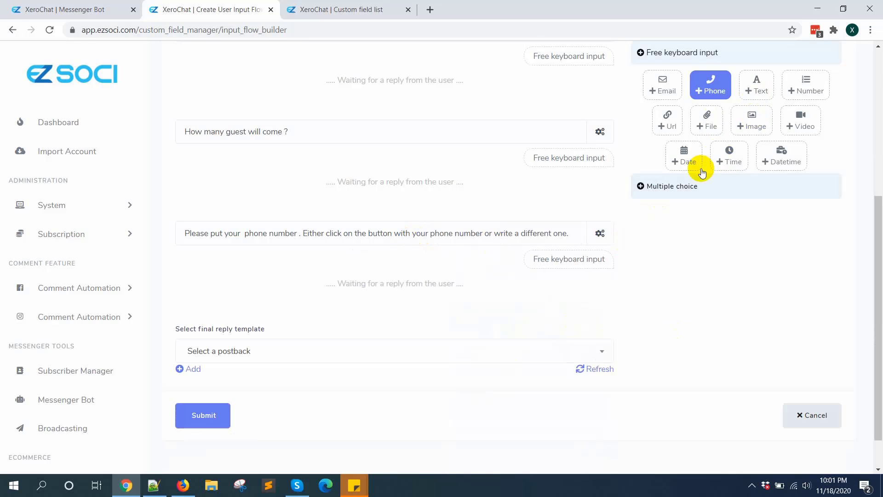
Add an email question whose text begins 'Ok, We will call you this number'.
click(652, 88)
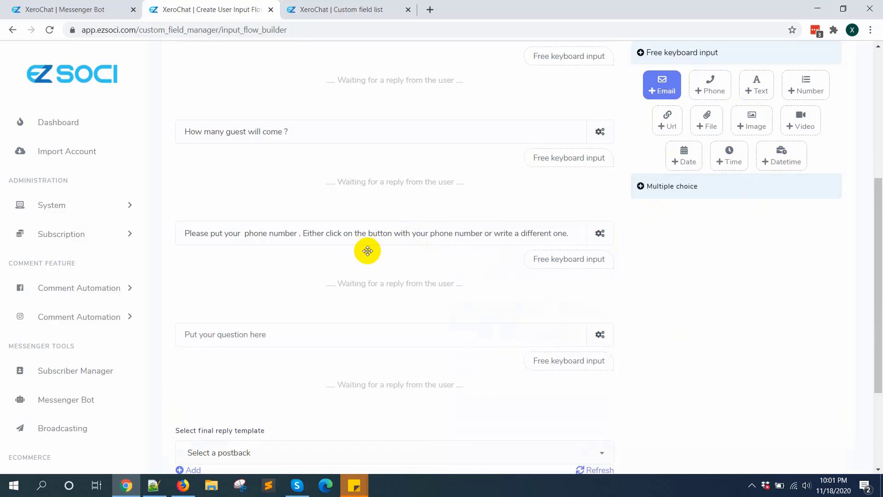
scroll(364, 250, down, 1)
click(309, 280)
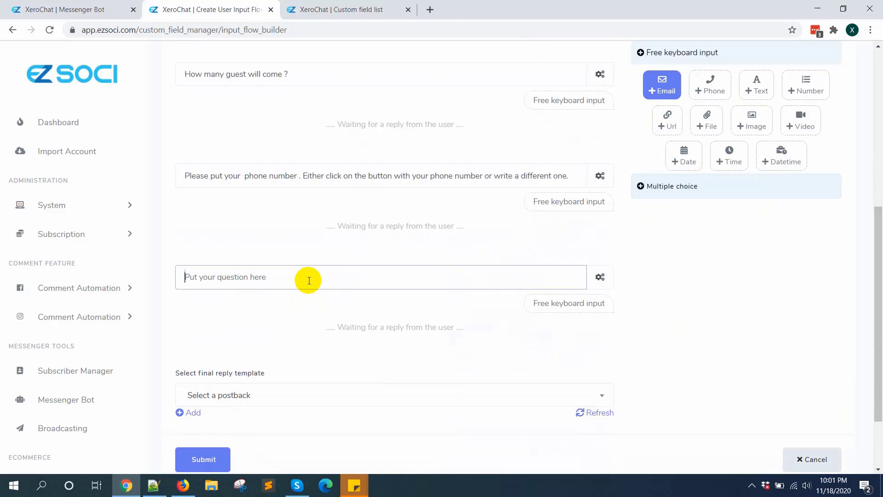
text(Ok, We wi)
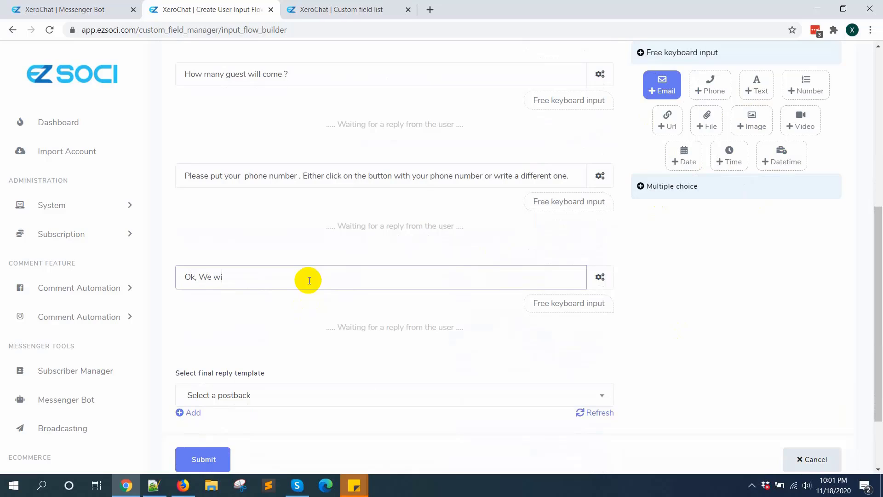
text(ll call you this number)
click(600, 175)
scroll(525, 233, up, 4)
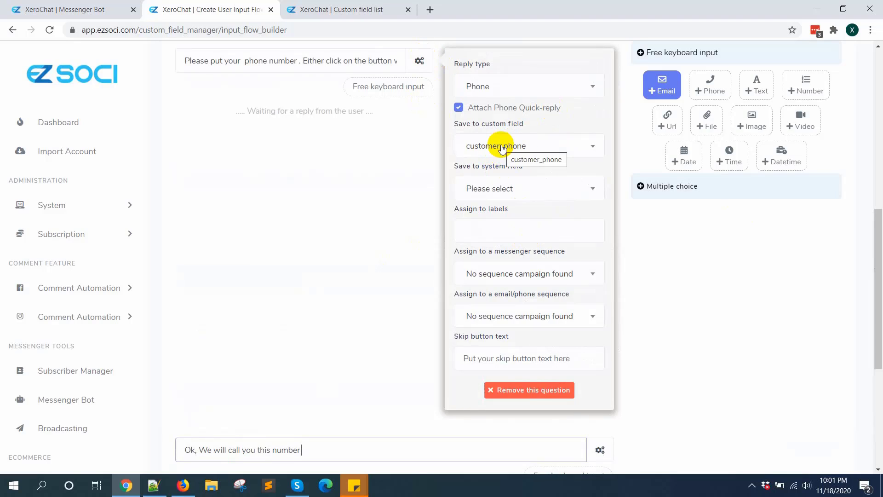
Copy #customer_phone# from the variables list, which also shows #arrival_time# and #guest_no#.
click(419, 61)
scroll(619, 272, up, 10)
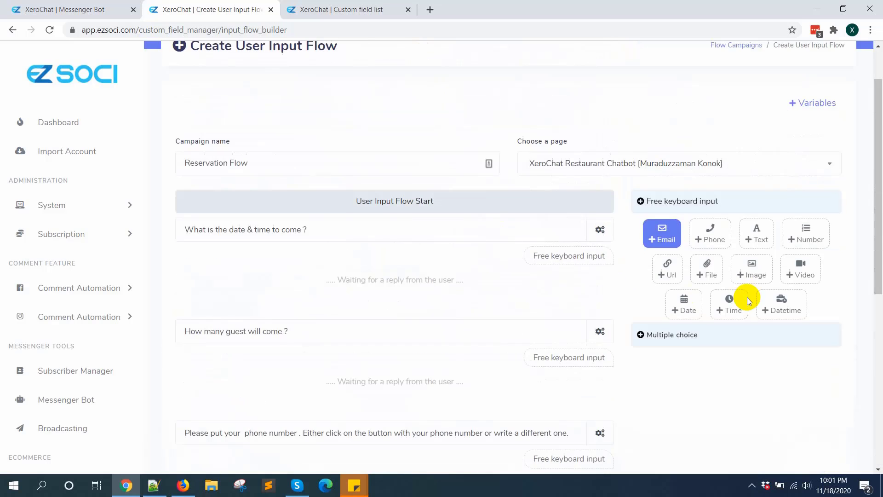
click(811, 162)
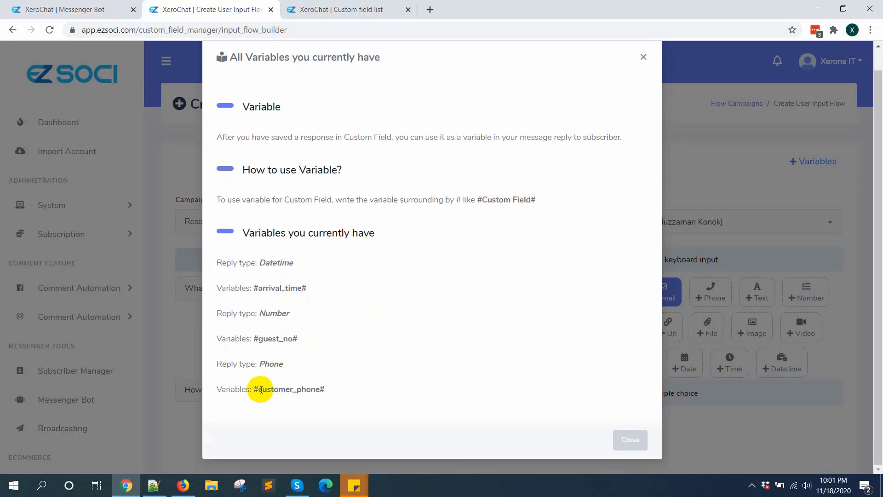
drag(254, 388, 343, 389)
key(ctrl+c)
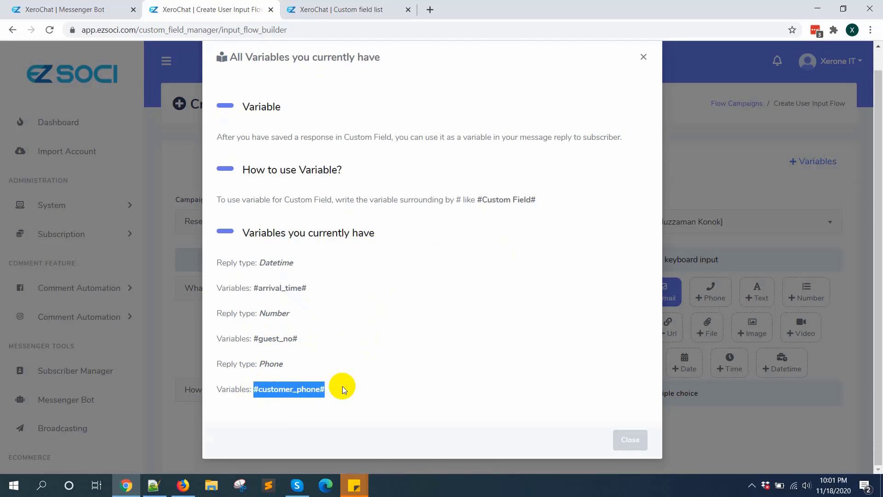
click(628, 440)
scroll(469, 346, down, 10)
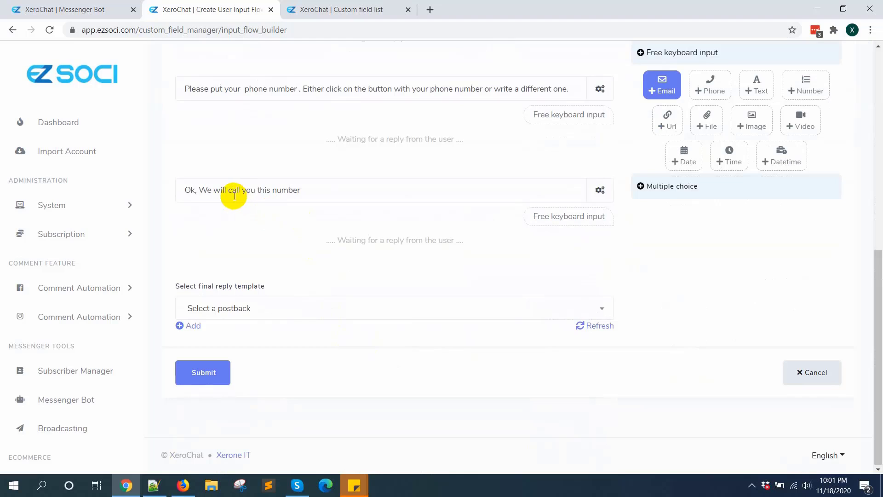
Append #customer_phone# and ', Now please provide your email address. Click on the email button or write a different one.'.
click(318, 185)
key(ctrl+v)
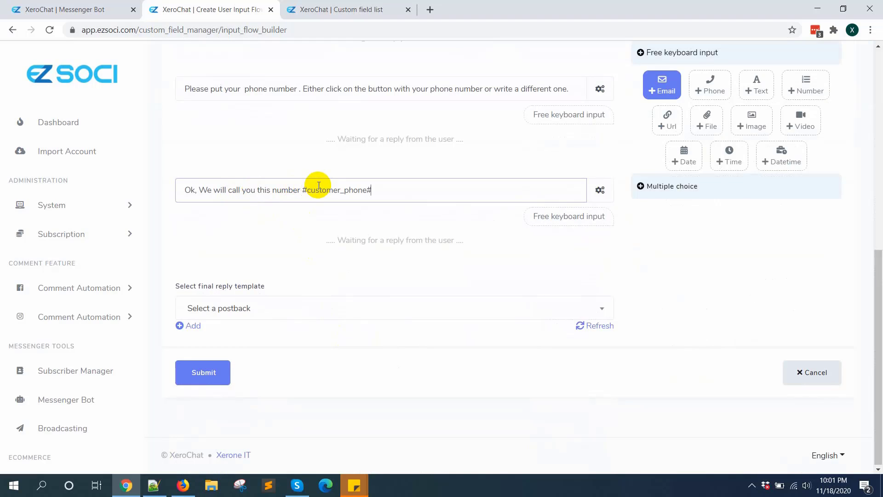
text(, Now please prov)
key(BackSpace)
text(ovide your emai)
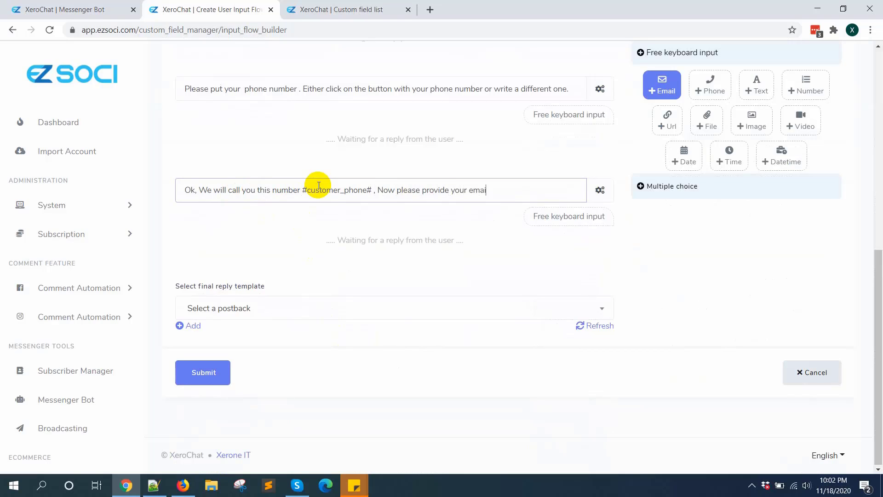
text(l address. Click on the email)
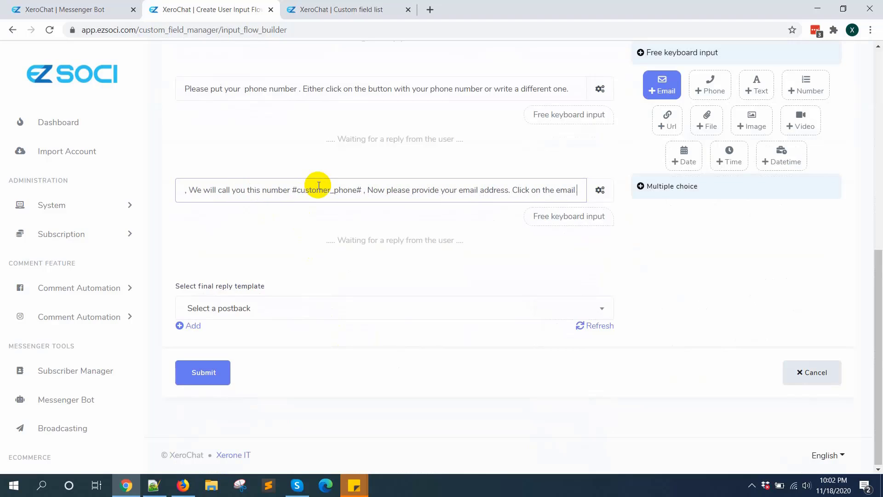
text( button or)
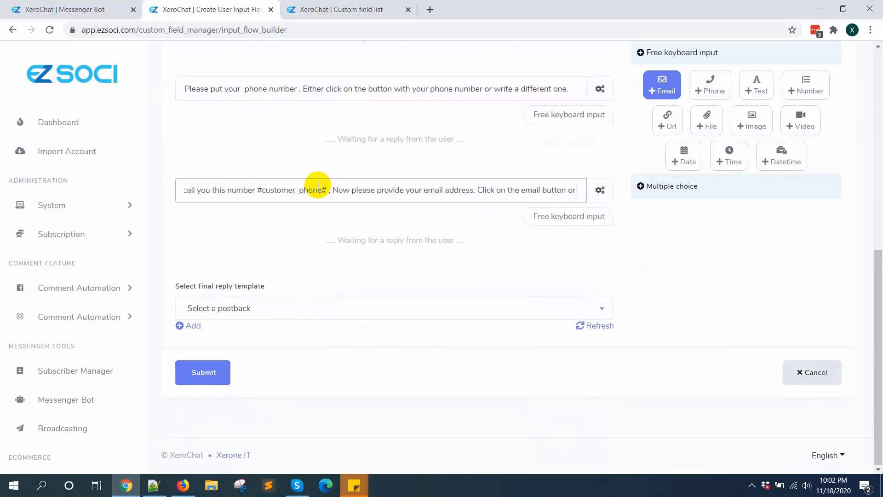
text( write)
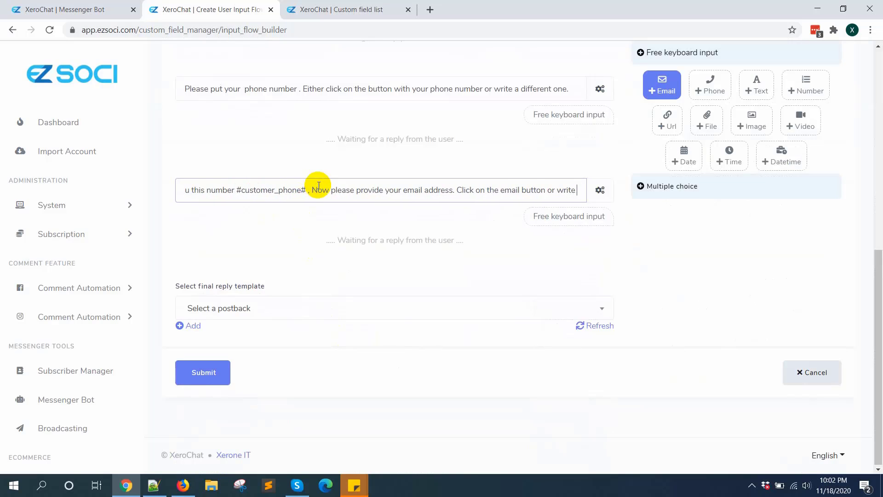
text( a d)
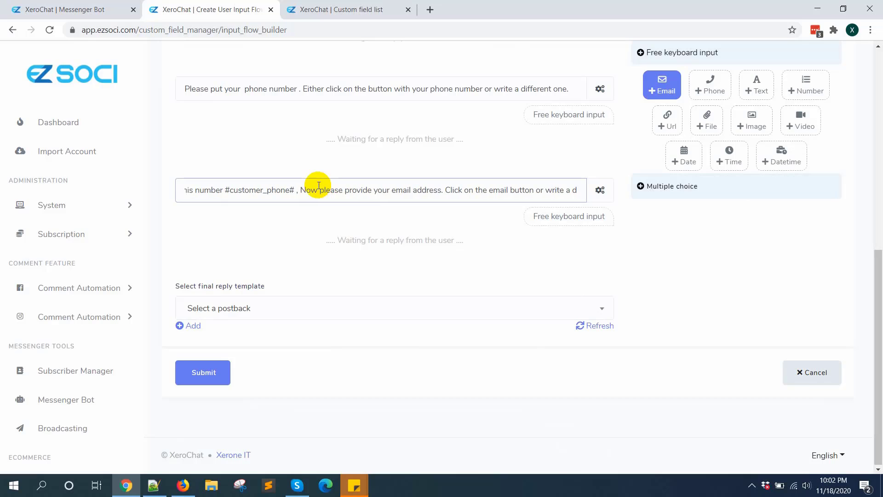
text(ifferent one.)
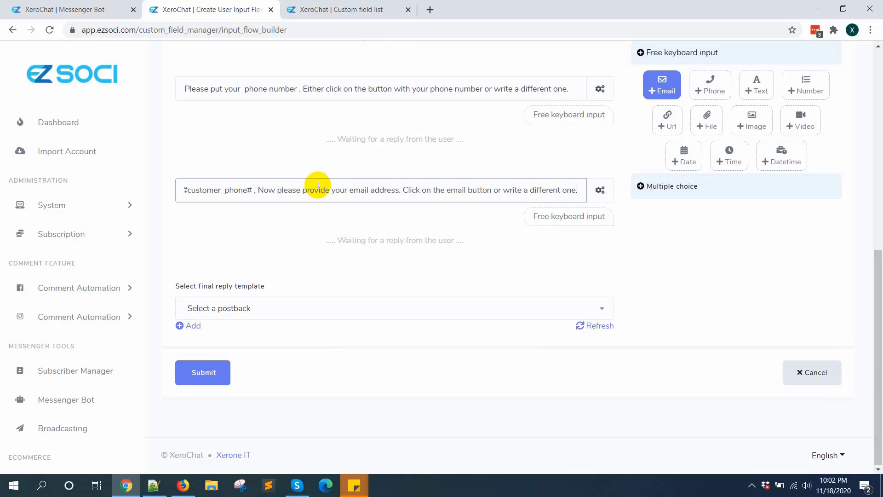
click(600, 190)
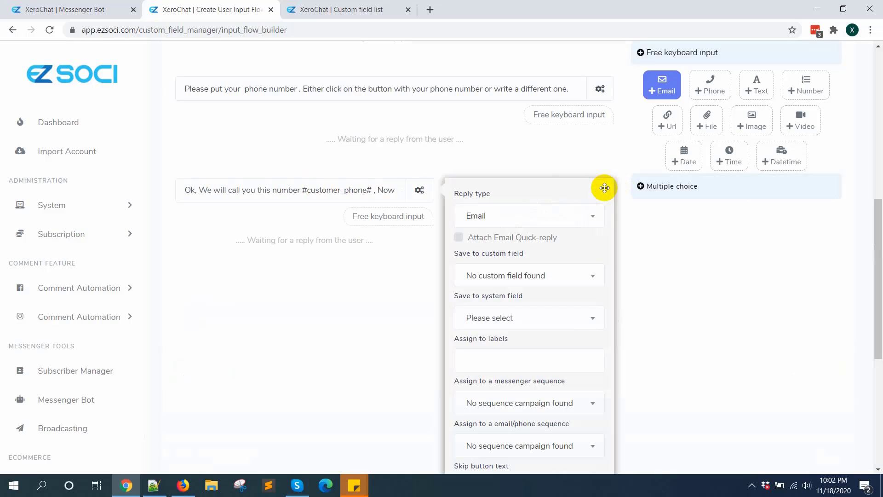
click(503, 236)
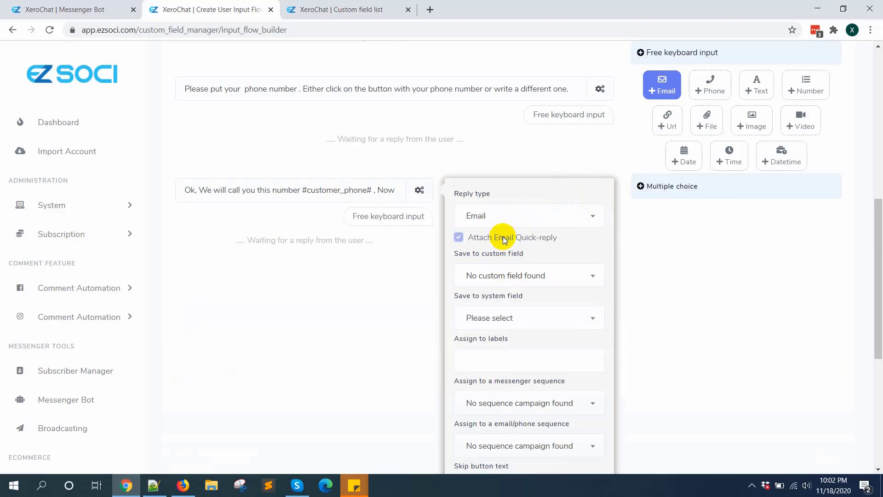
click(511, 282)
text(cus)
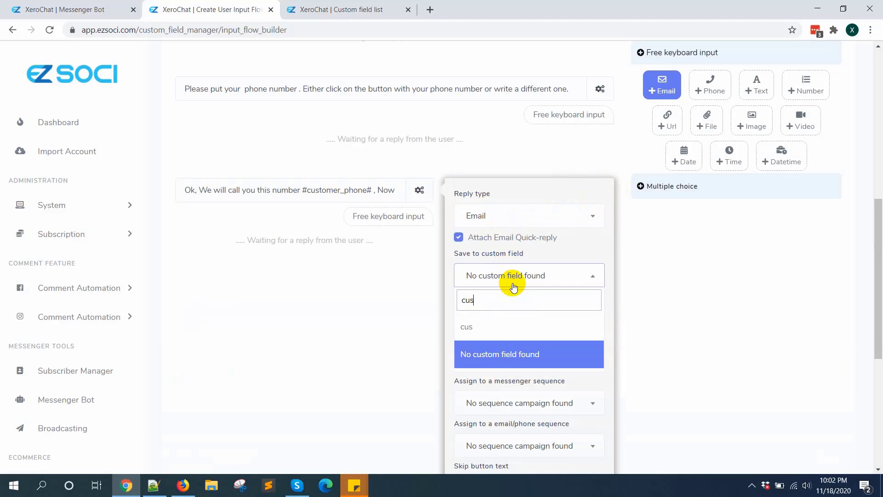
text(tomer_email)
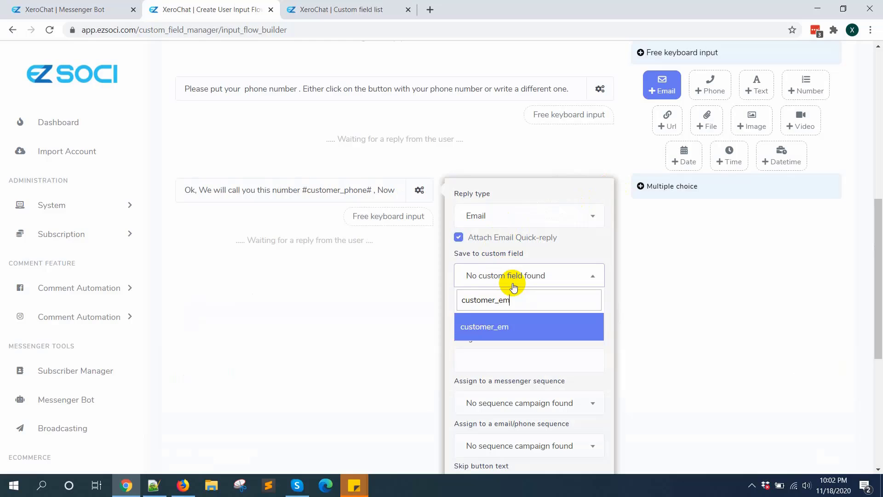
click(509, 326)
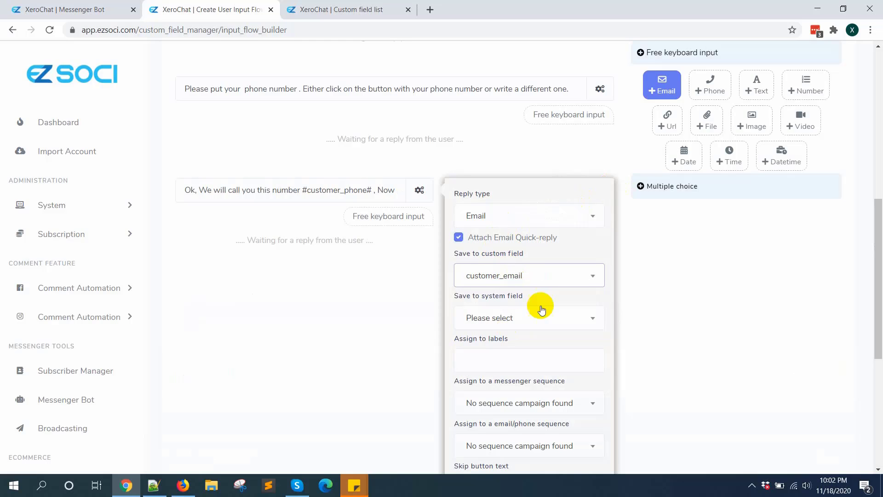
scroll(538, 305, down, 5)
scroll(443, 318, up, 4)
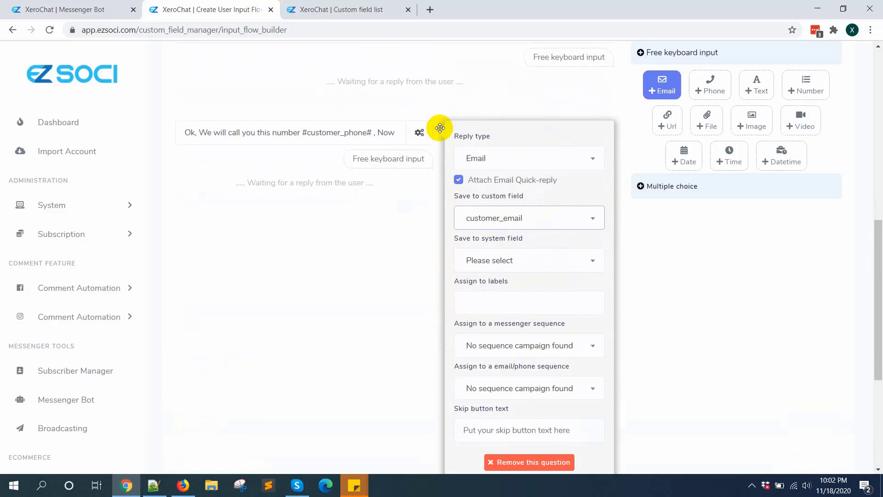
click(415, 134)
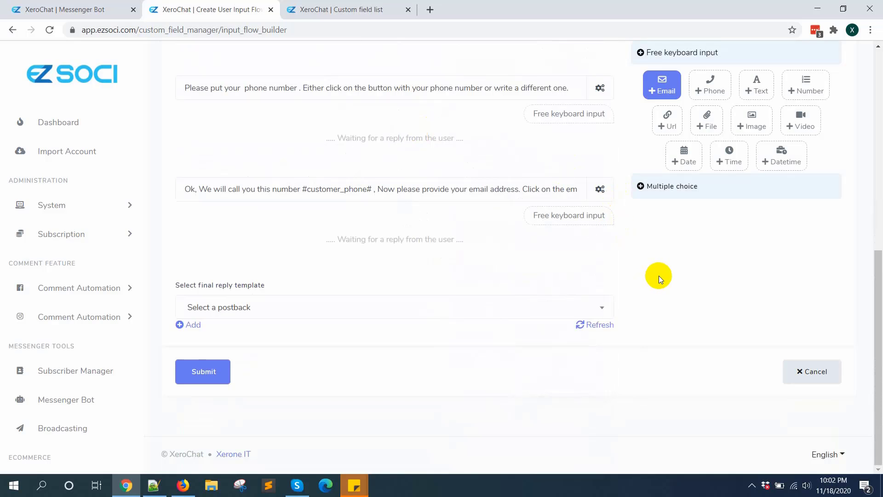
scroll(527, 276, up, 3)
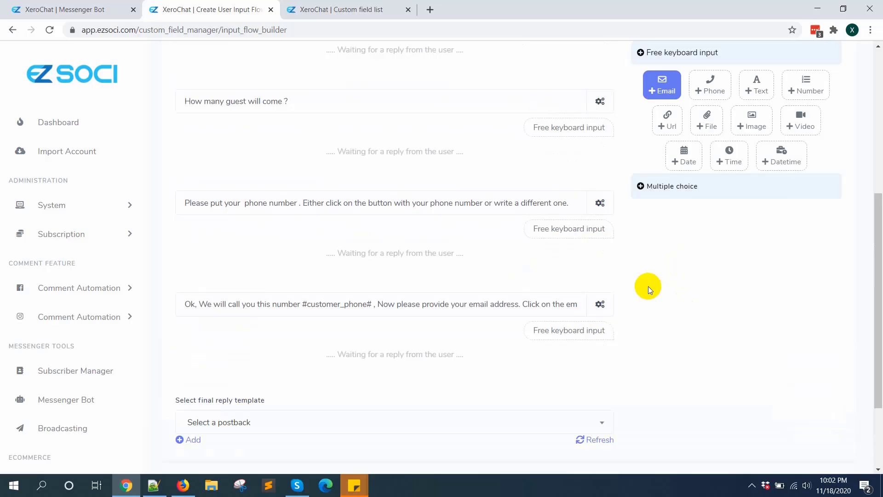
scroll(657, 285, down, 3)
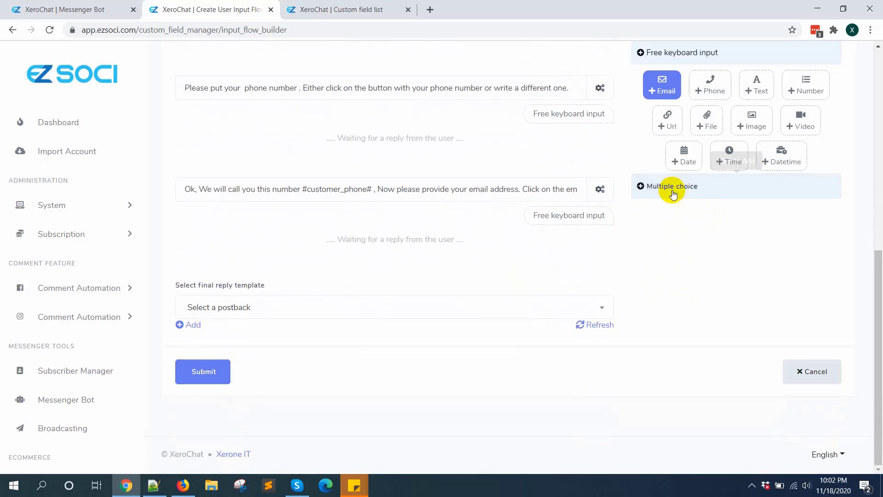
Add a multiple-choice question reading 'What type of food you prefer ?'.
click(701, 189)
click(293, 291)
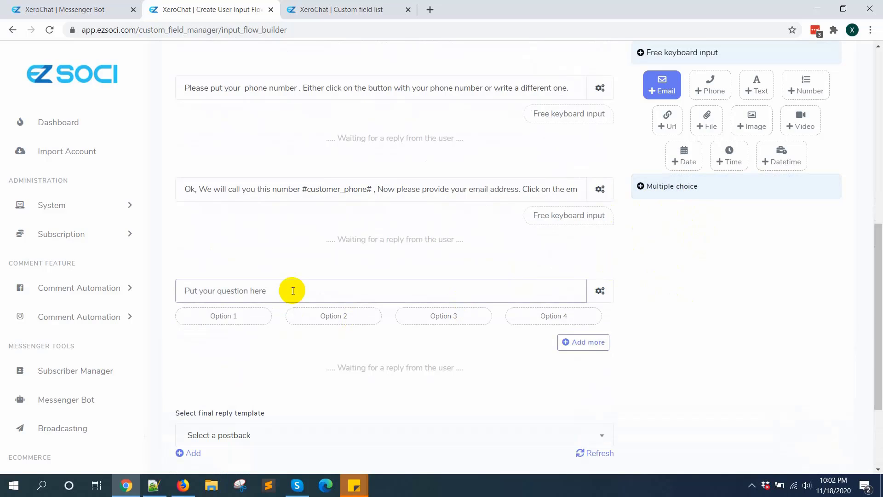
text(What type of food you preffer)
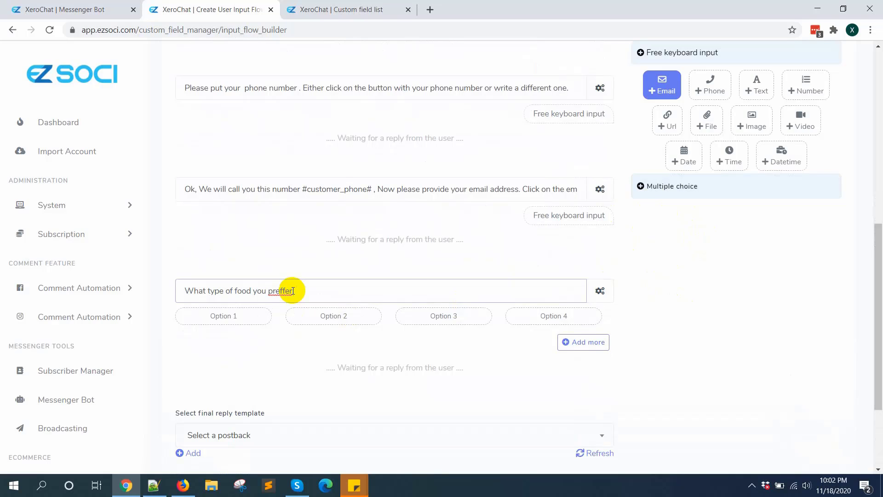
key(BackSpace)
text(er)
Fill its four answer options with Chinese, Indian, Mexican and Italian.
click(257, 318)
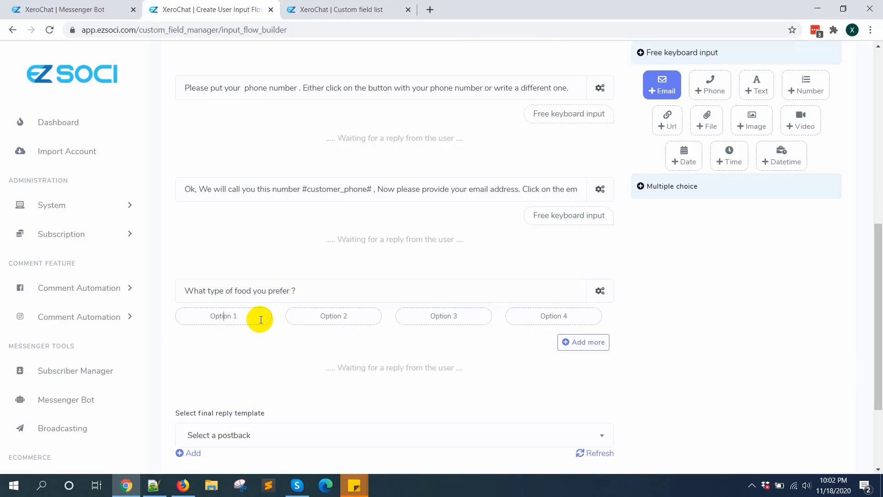
text(Chinese)
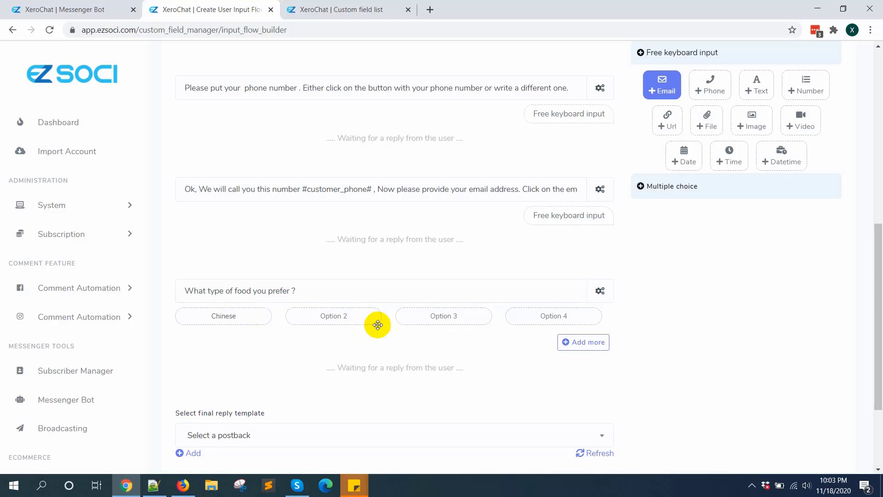
click(337, 320)
text(Indian)
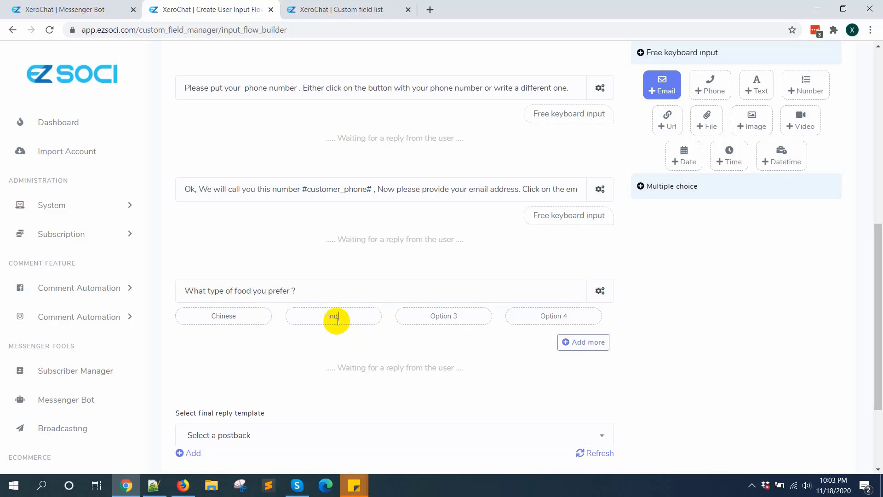
click(448, 313)
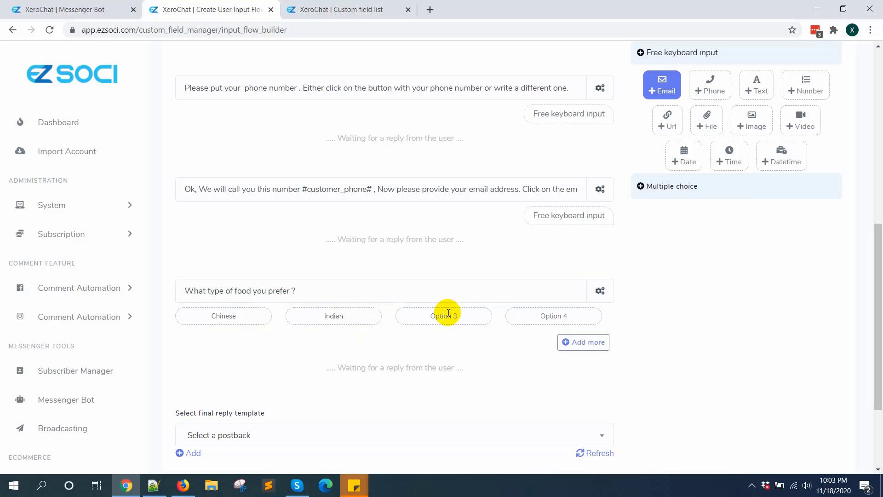
text(Mexican)
click(562, 313)
text(Ita)
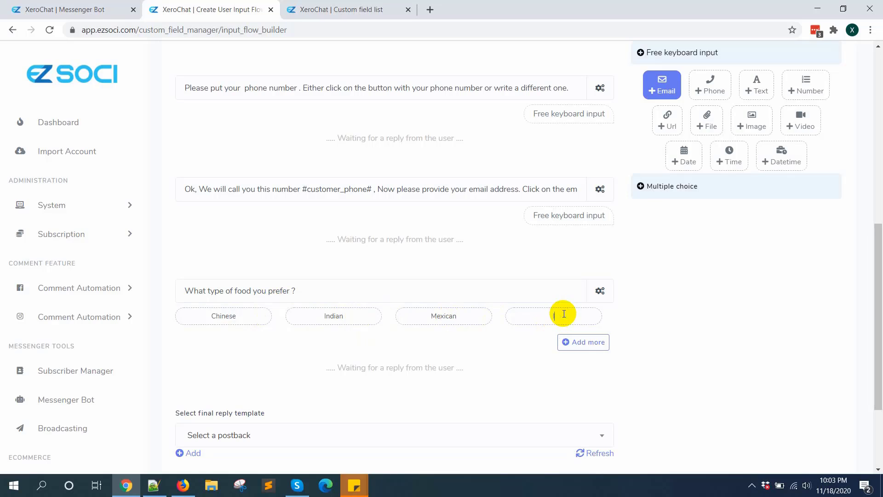
text(lian)
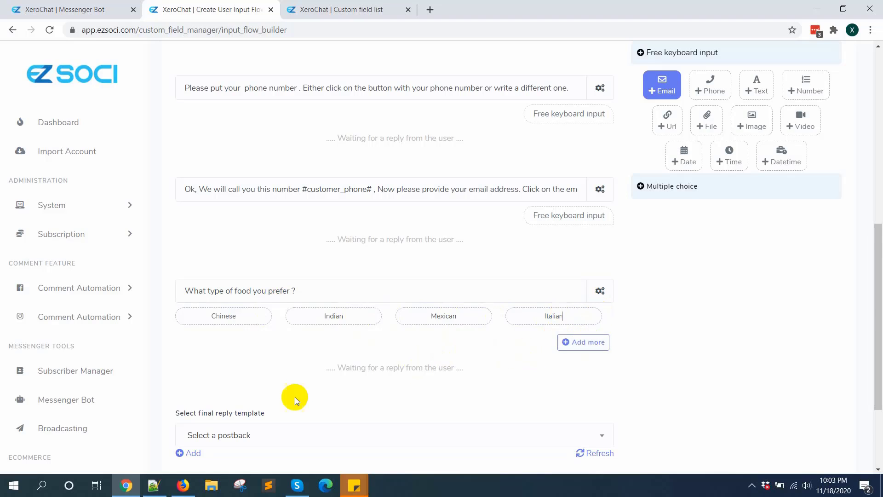
scroll(294, 396, down, 1)
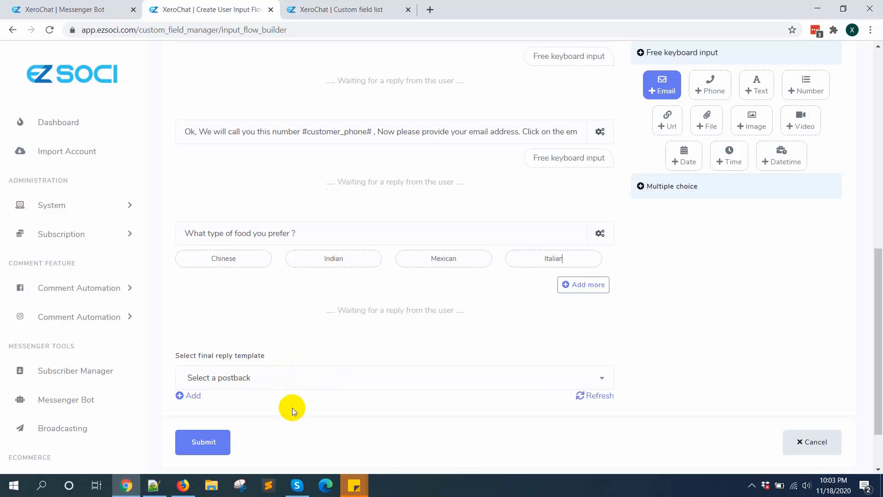
Save the food question's answers to the food_type custom field.
click(600, 234)
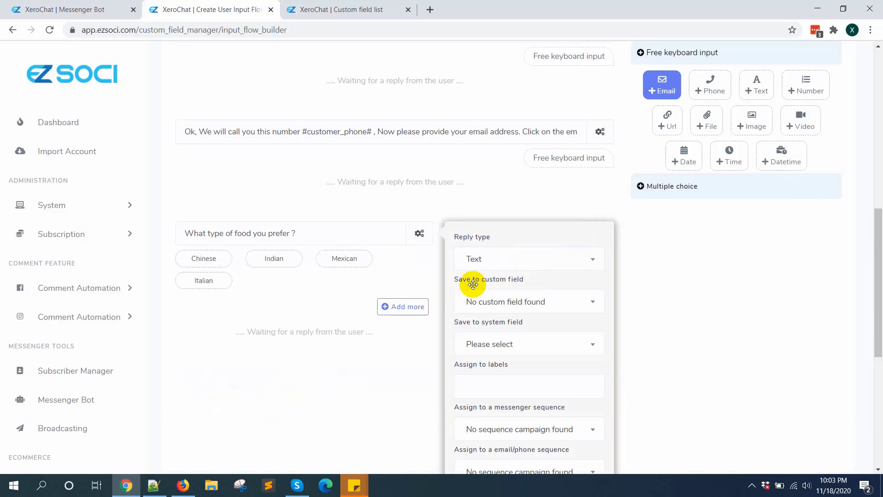
click(509, 303)
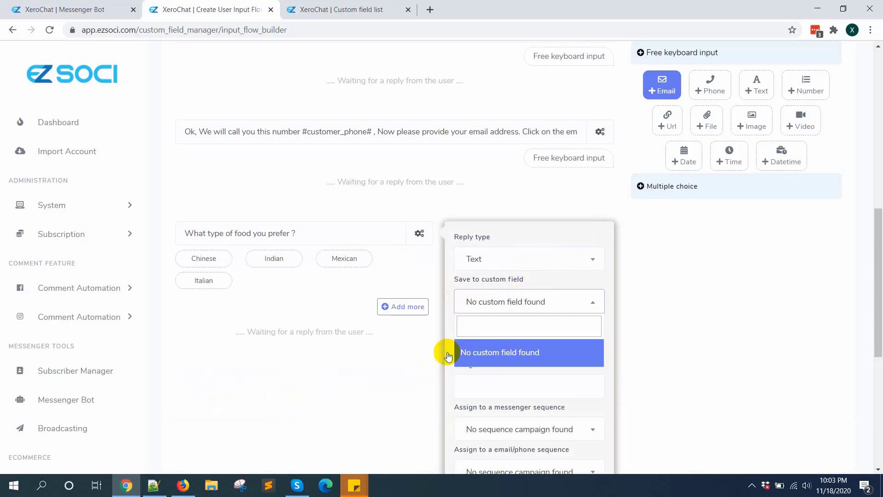
text(food)
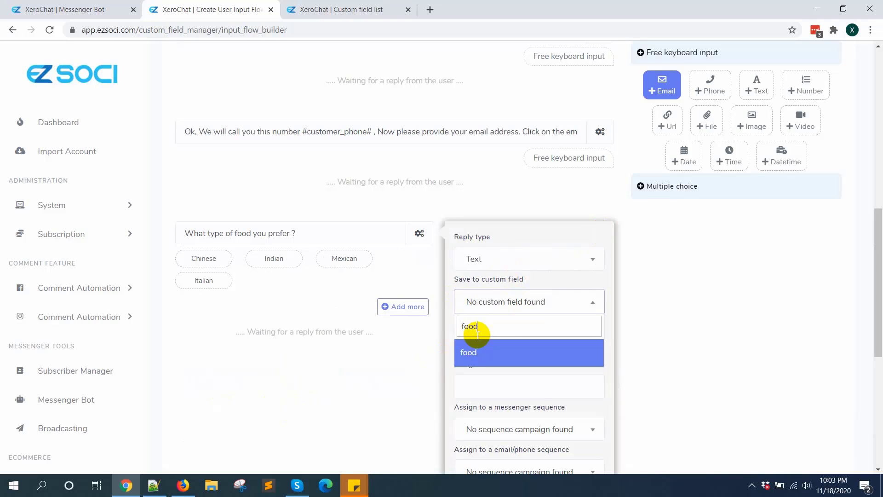
text(_type)
click(513, 352)
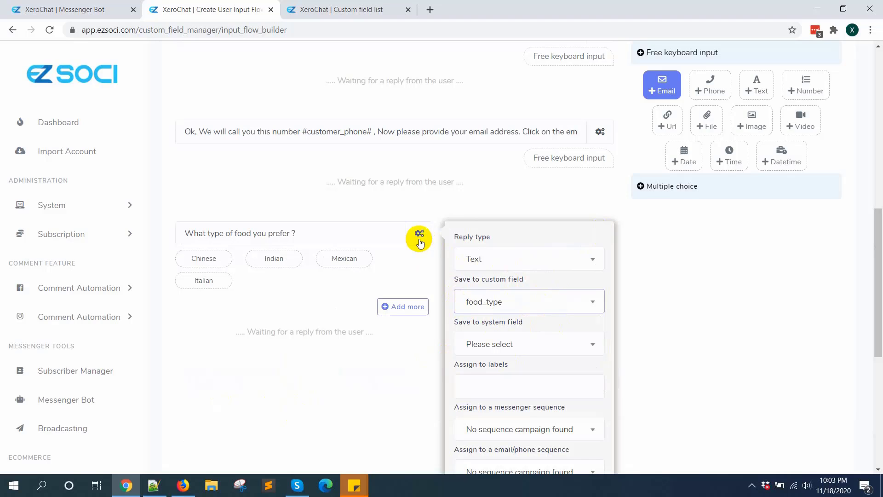
click(419, 234)
scroll(238, 362, down, 2)
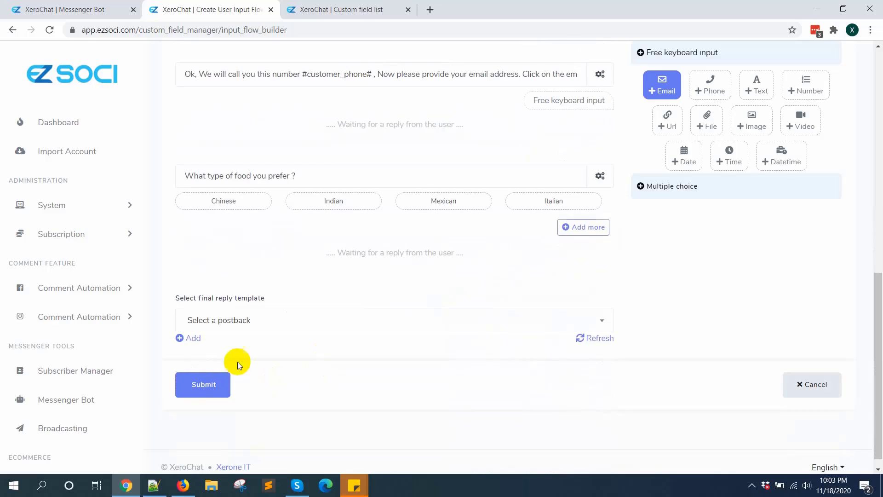
drag(169, 297, 266, 293)
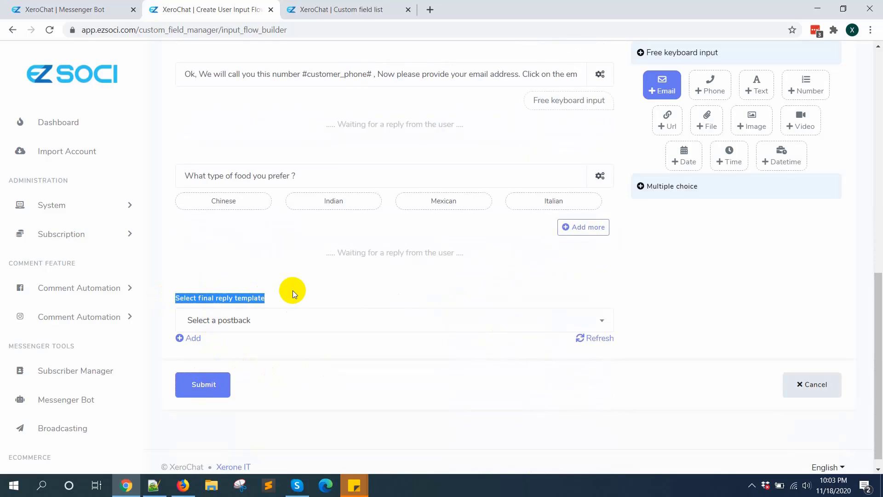
scroll(331, 289, up, 10)
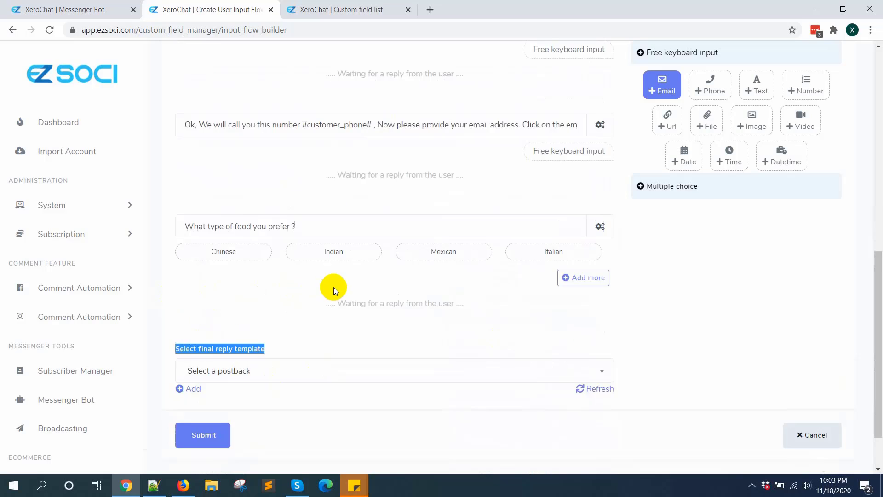
scroll(460, 274, down, 10)
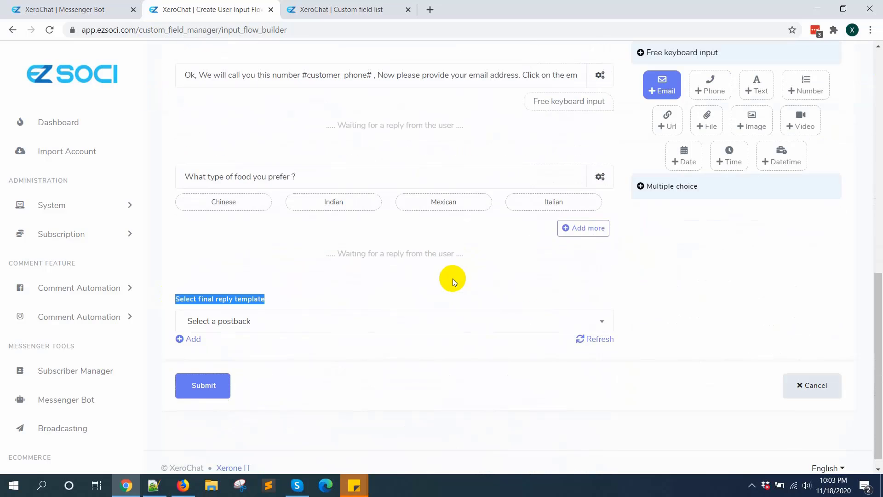
scroll(454, 278, up, 5)
Create a text-with-buttons postback template named 'Final Reply for reservation'.
click(189, 338)
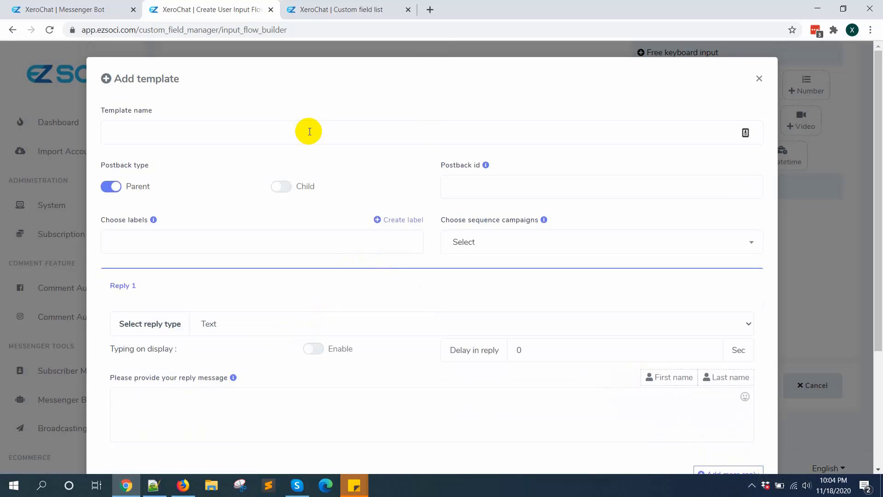
click(309, 131)
text(Final Reply for reservation)
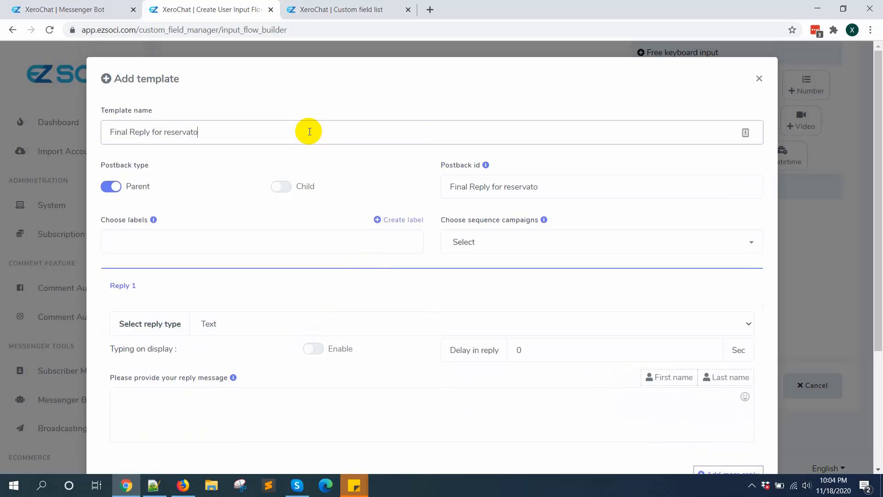
scroll(353, 120, down, 3)
click(316, 158)
click(248, 245)
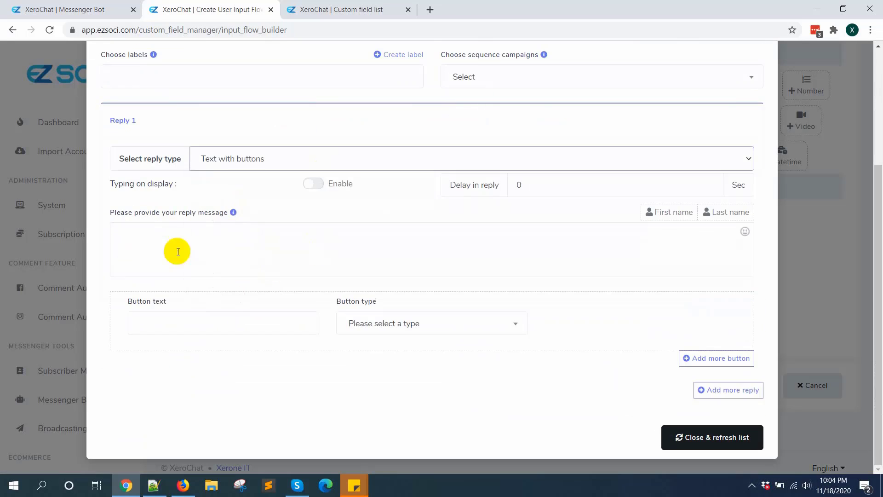
Write the intro 'Thanks for your reservation. Please review tha information you have' and add the arrival_time line.
click(229, 256)
text(Thanks for)
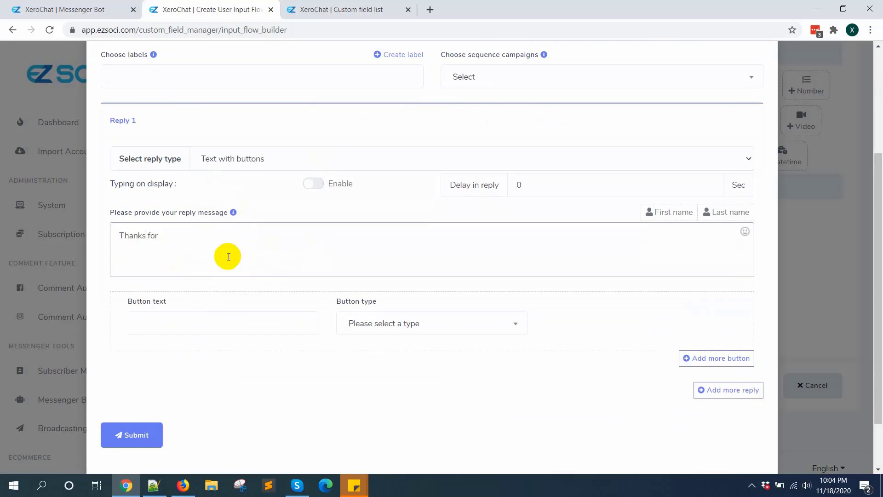
text( your reservation. Please review tha)
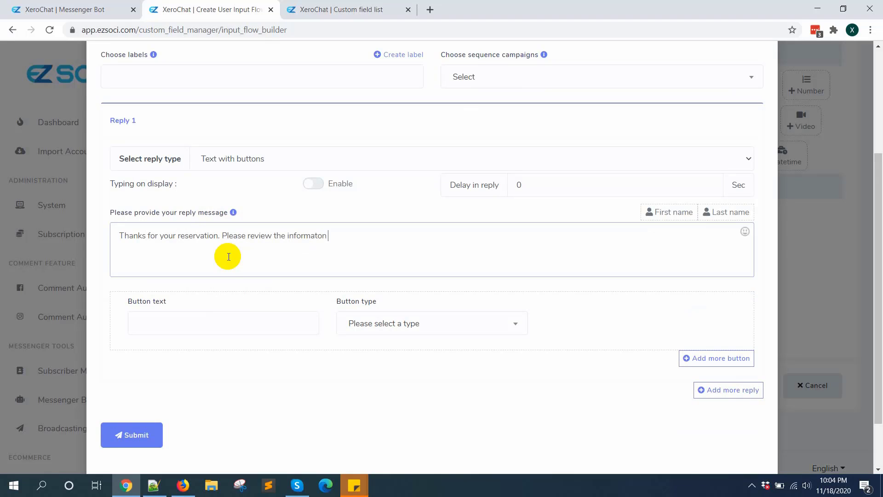
text( information you have given)
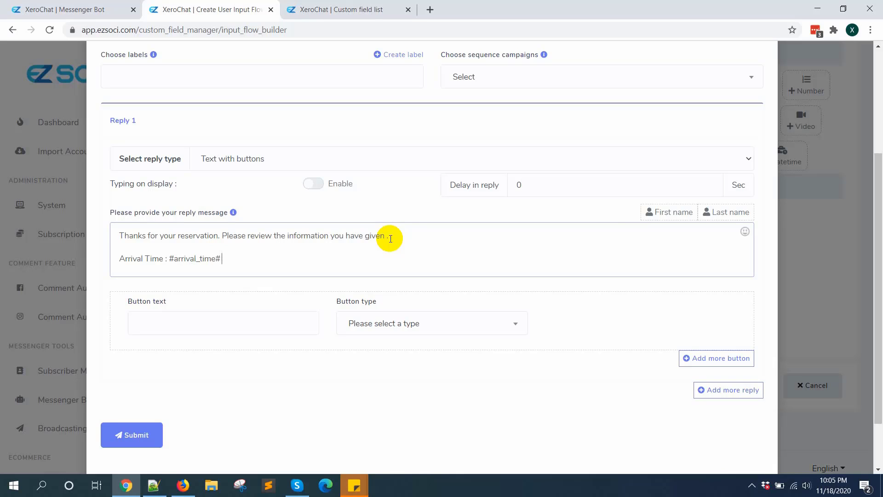
key(alt+Tab)
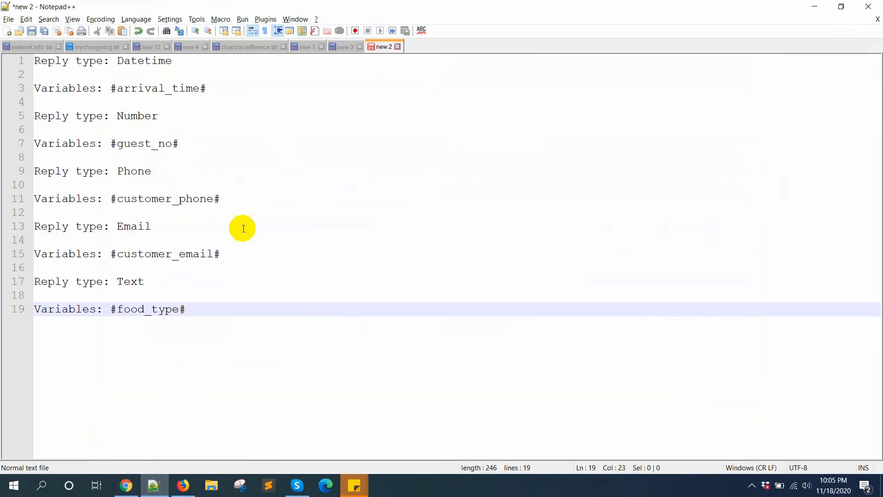
double_click(176, 88)
key(alt+Tab)
click(254, 369)
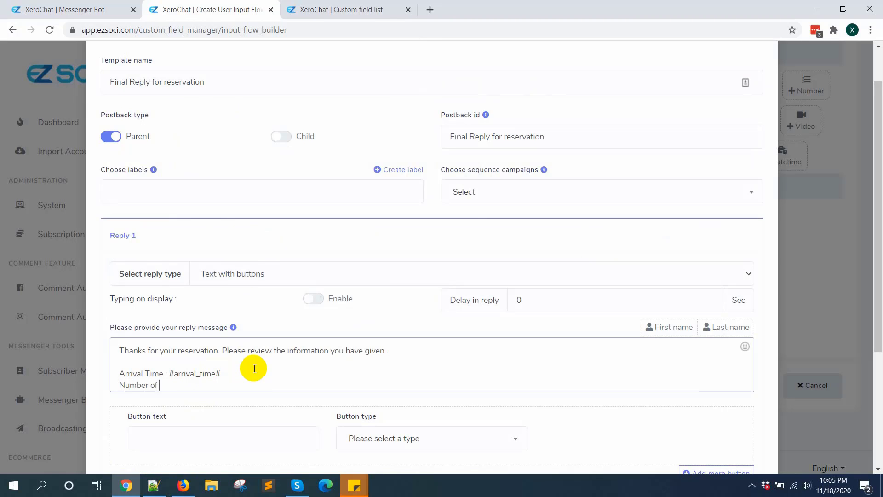
Add the Number of Guest line filled with #guest_no#.
key(alt+Tab)
double_click(144, 142)
key(ctrl+c)
key(alt+Tab)
text(: )
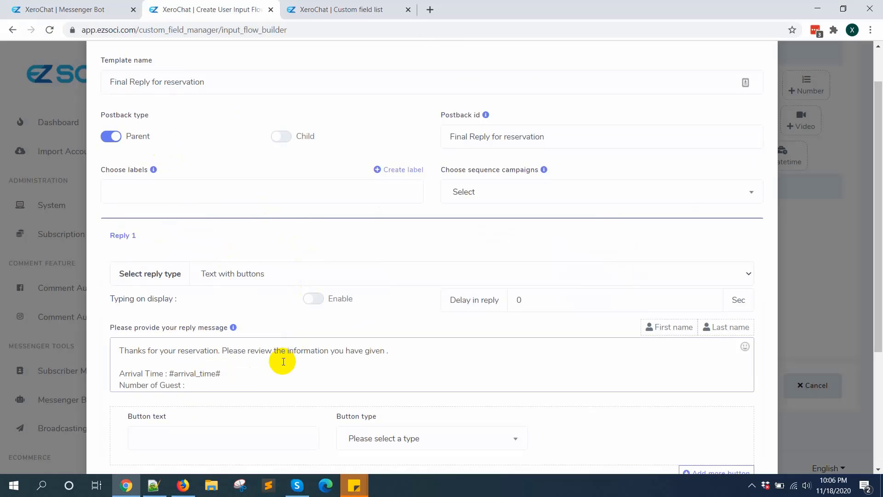
text(#)
key(ctrl+v)
text(#)
key(Return)
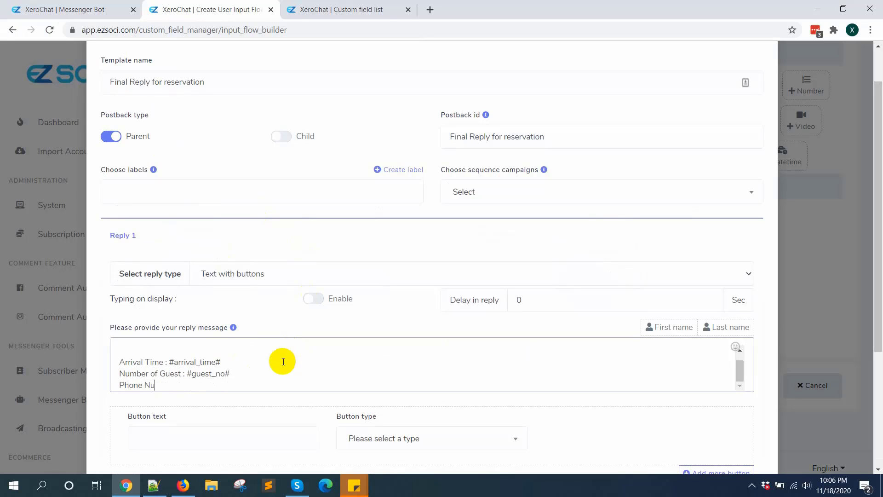
Add Phone Number : #customer_phone# and Email : #customer_email# lines.
key(alt+Tab)
double_click(168, 198)
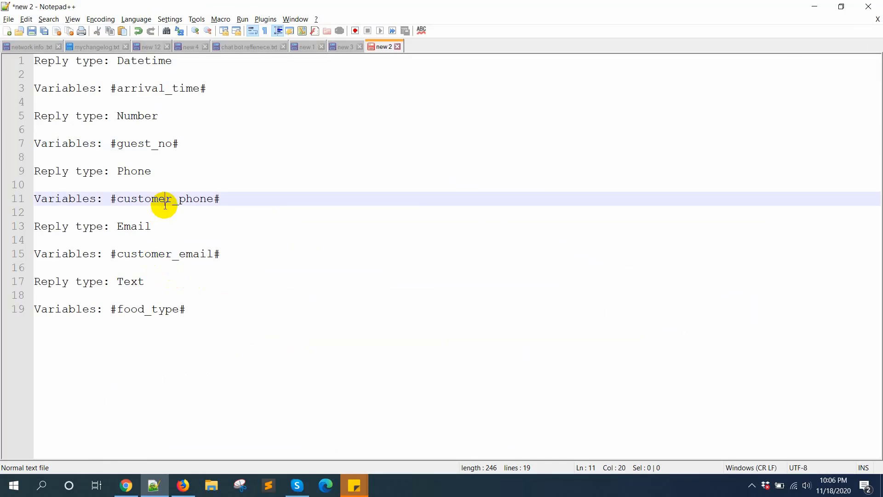
key(ctrl+c)
key(alt+Tab)
key(ctrl+v)
text(#)
key(Return)
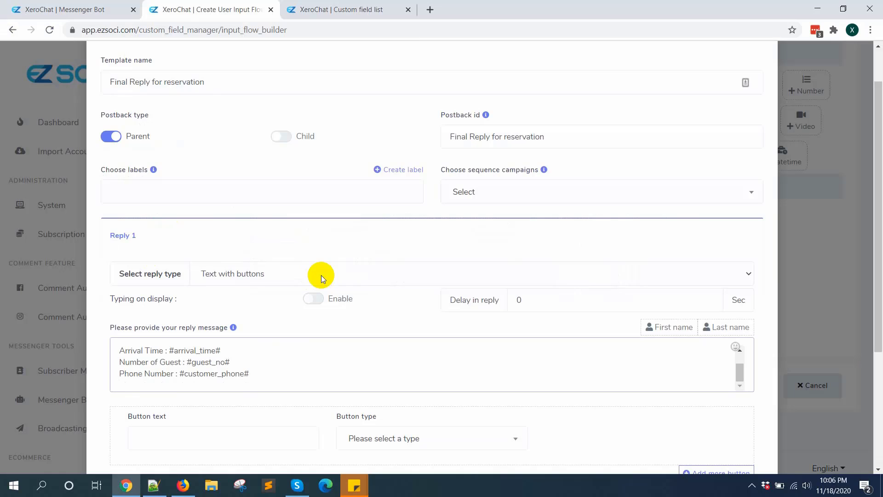
text(Email : #customer_email#)
key(Return)
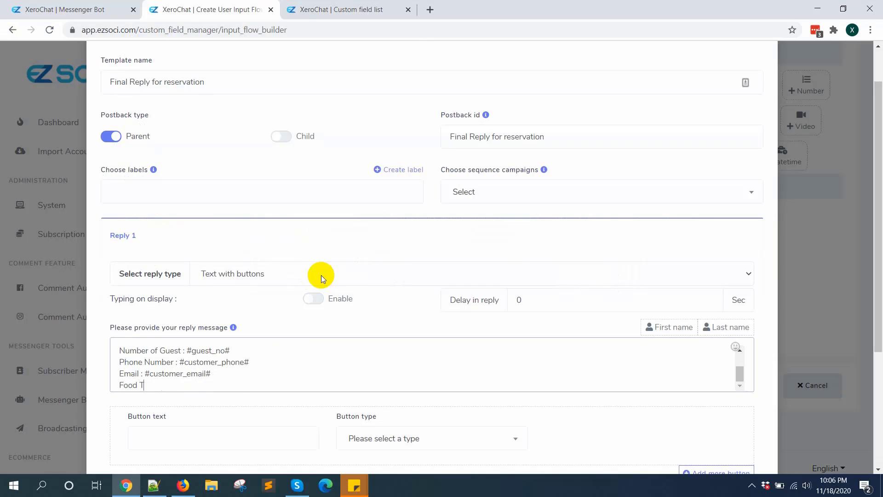
Add a 'Food Type preference : #food_type#' line to the message.
text(Food Type preference :)
key(alt+Tab)
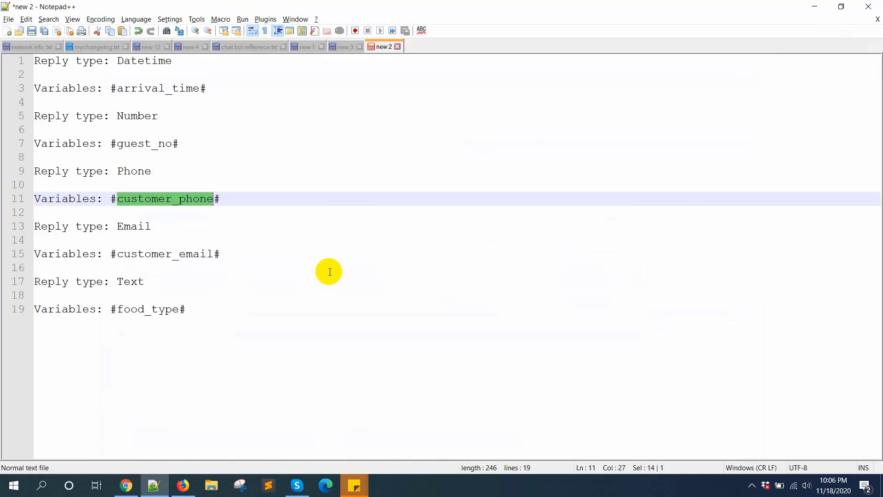
drag(117, 322, 184, 321)
key(ctrl+c)
key(alt+Tab)
key(ctrl+v)
text(#)
scroll(355, 353, down, 1)
scroll(296, 276, down, 2)
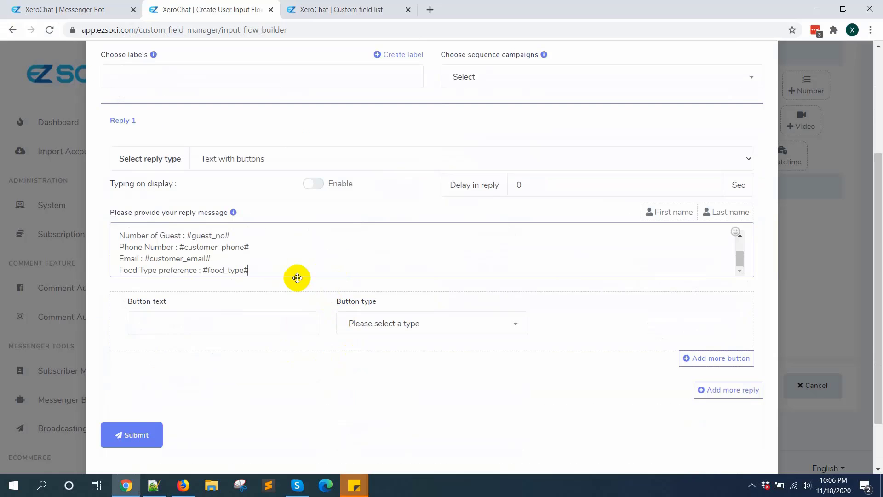
scroll(368, 264, up, 3)
scroll(319, 198, down, 4)
key(Return)
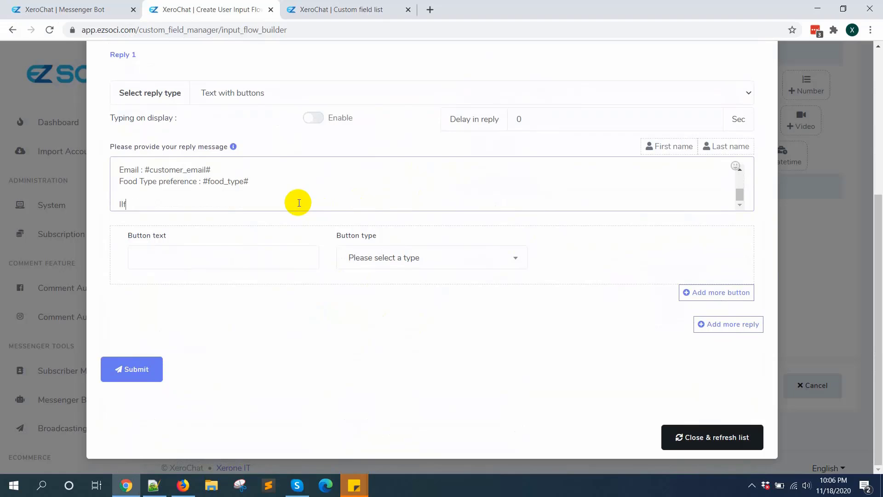
Add an update line and an 'Update Reservation' button posting back 'new reservation', then submit the template.
text(If you want to update your data, please click on the below button to update info.)
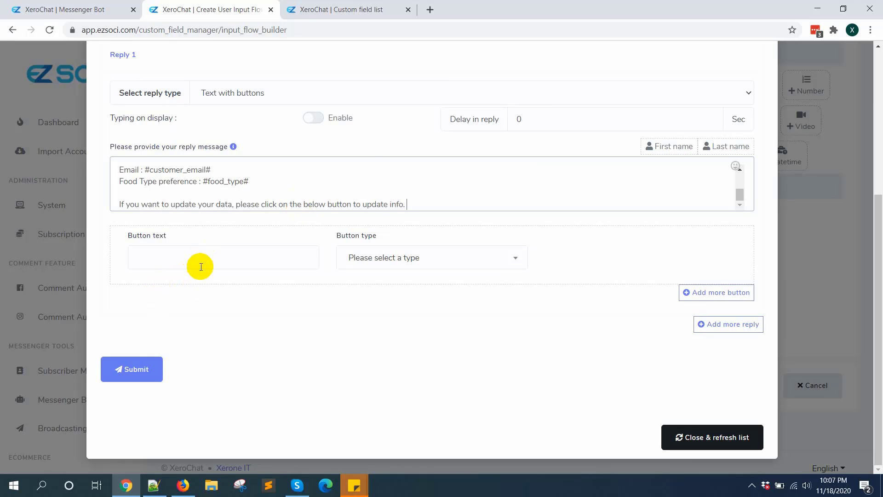
click(201, 265)
text(Update)
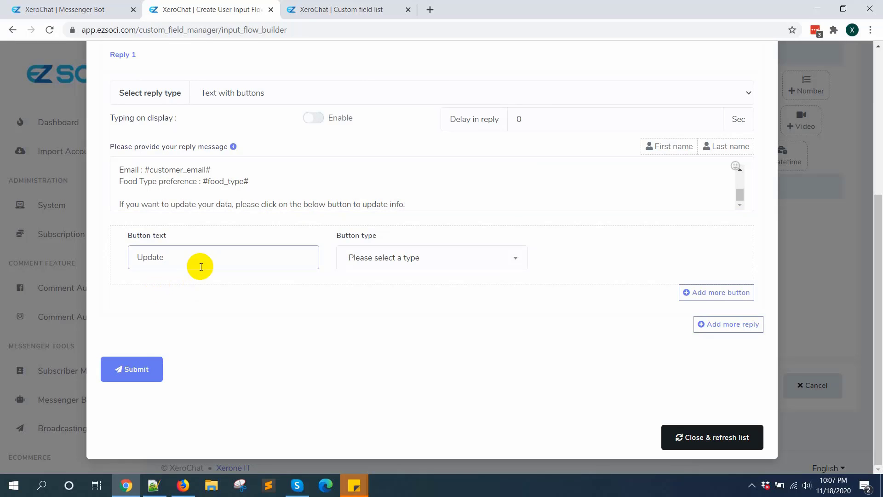
key(BackSpace)
key(BackSpace)
key(BackSpace)
key(BackSpace)
key(BackSpace)
key(BackSpace)
click(405, 258)
click(380, 171)
click(595, 262)
text(new)
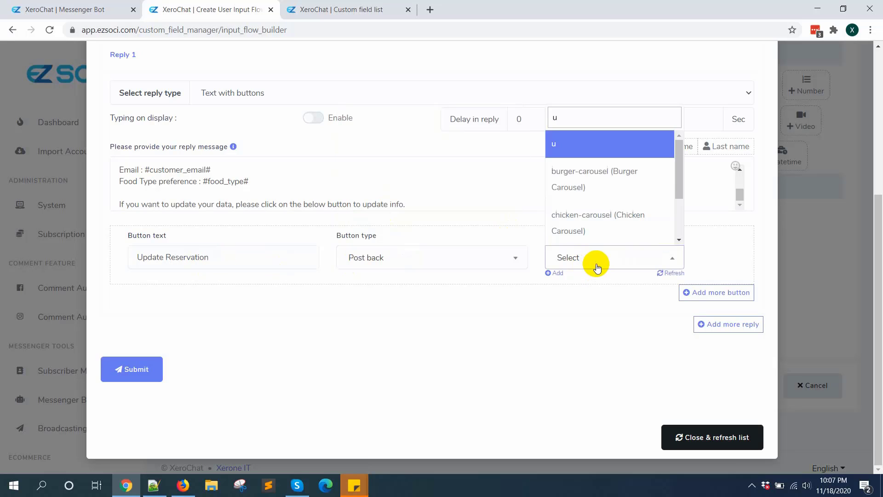
text( reservation)
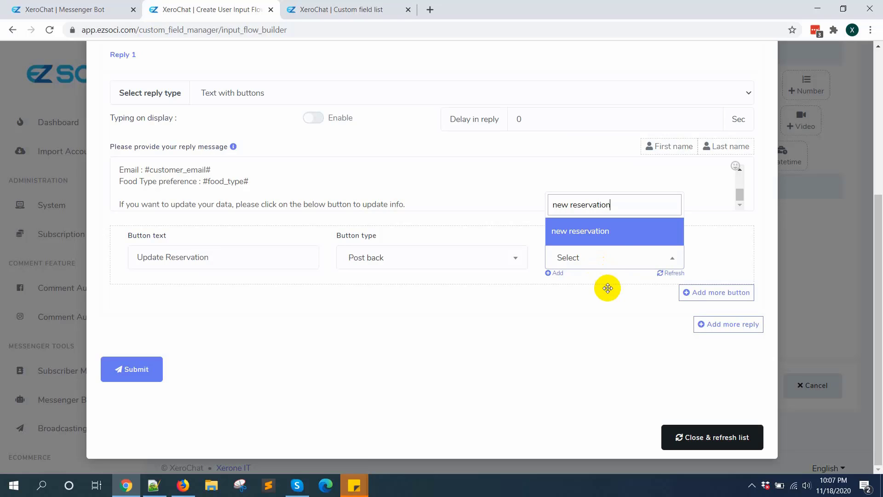
click(626, 231)
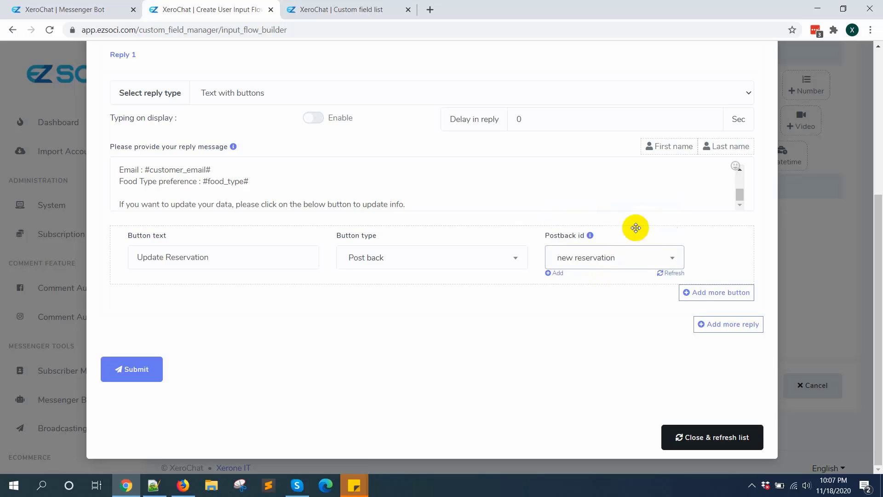
click(136, 369)
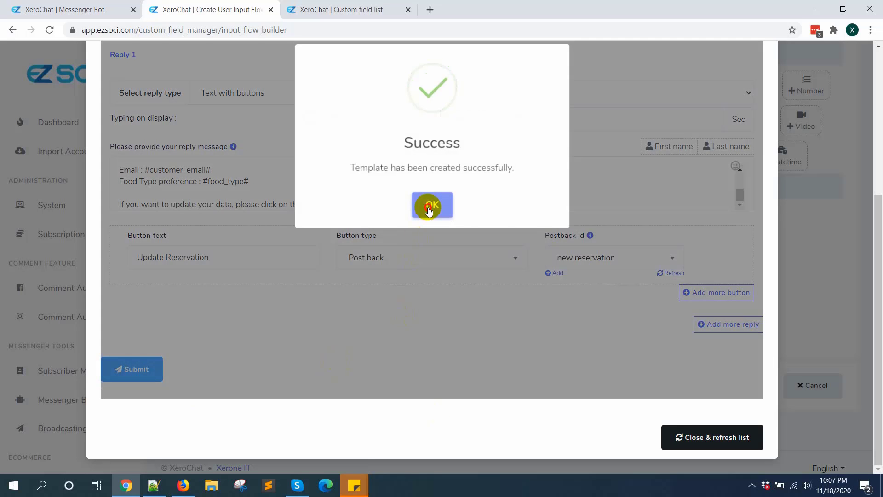
Attach the final reply template and save the Reservation Flow campaign.
click(428, 208)
click(696, 441)
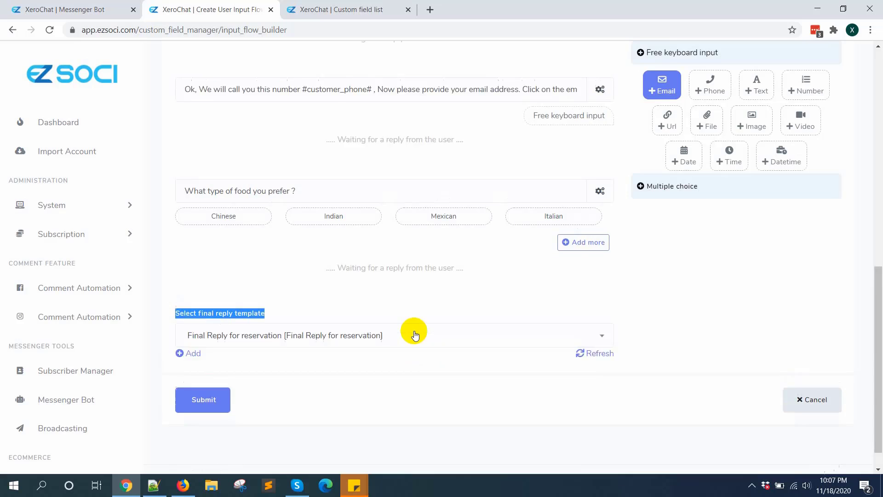
scroll(414, 335, up, 6)
scroll(397, 339, down, 7)
click(203, 373)
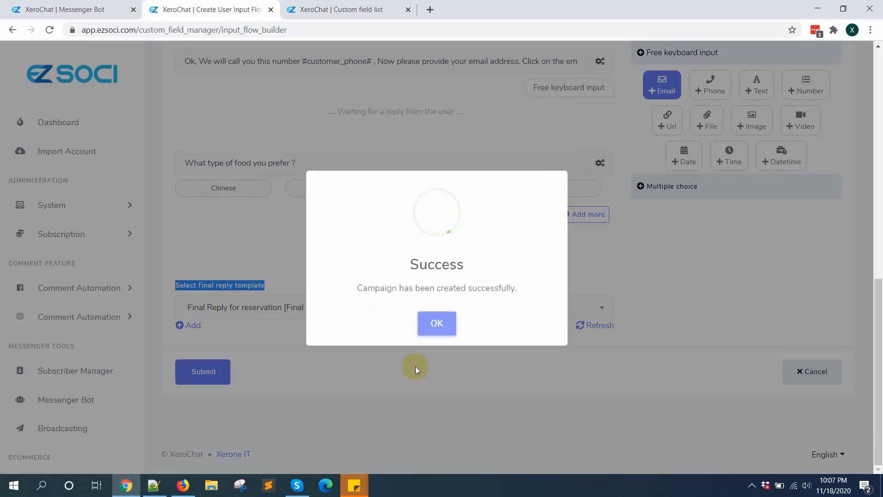
click(442, 328)
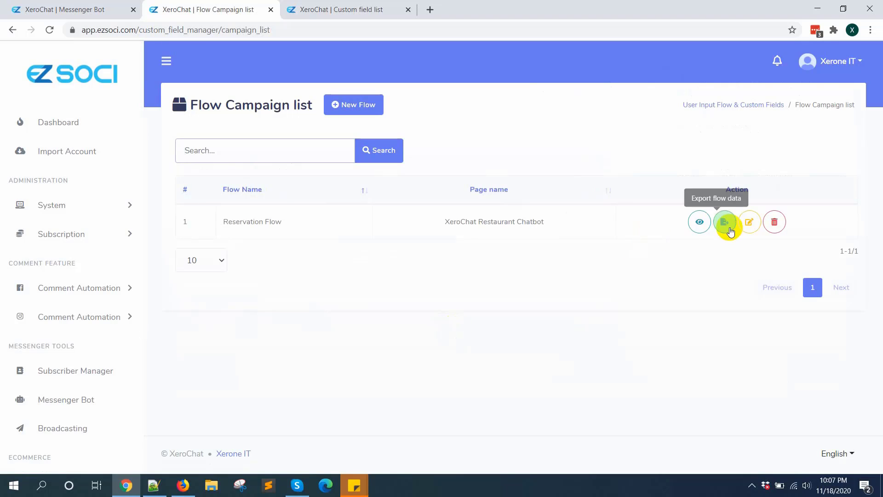
Check the saved Reservation Flow, then open the Messenger Bot page in a new tab.
click(745, 225)
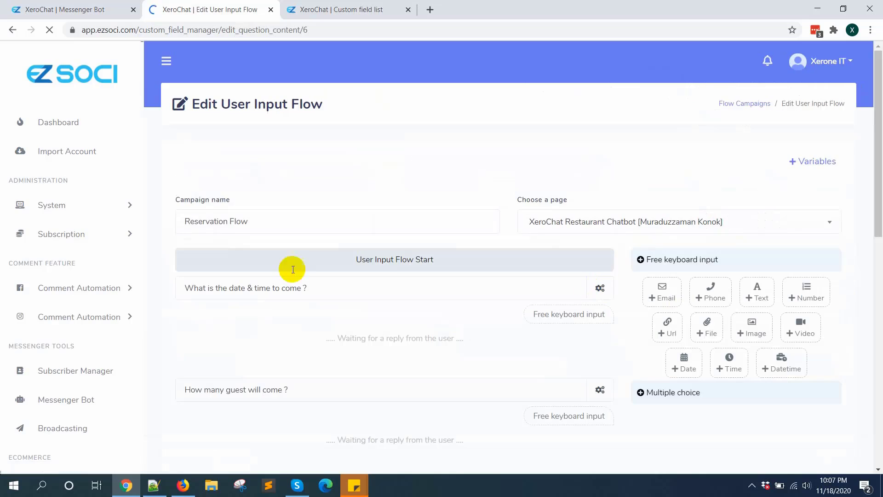
scroll(216, 221, down, 5)
click(13, 29)
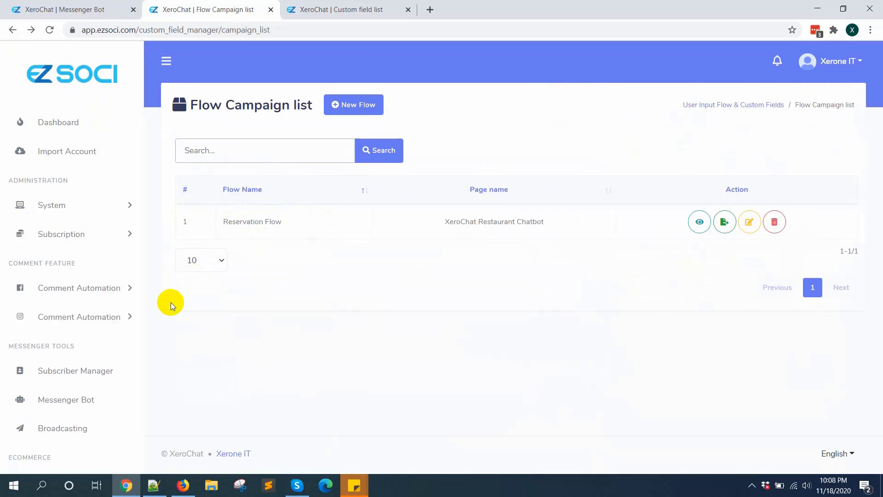
scroll(55, 377, down, 1)
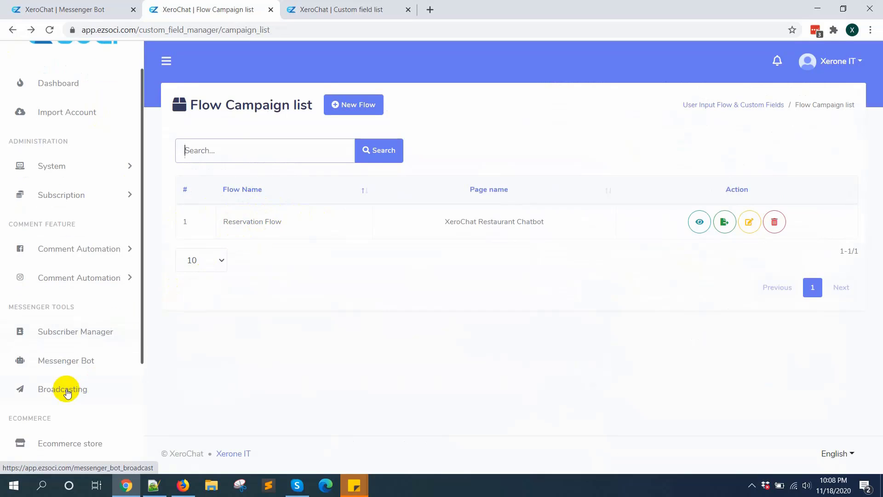
middle_click(59, 369)
click(322, 9)
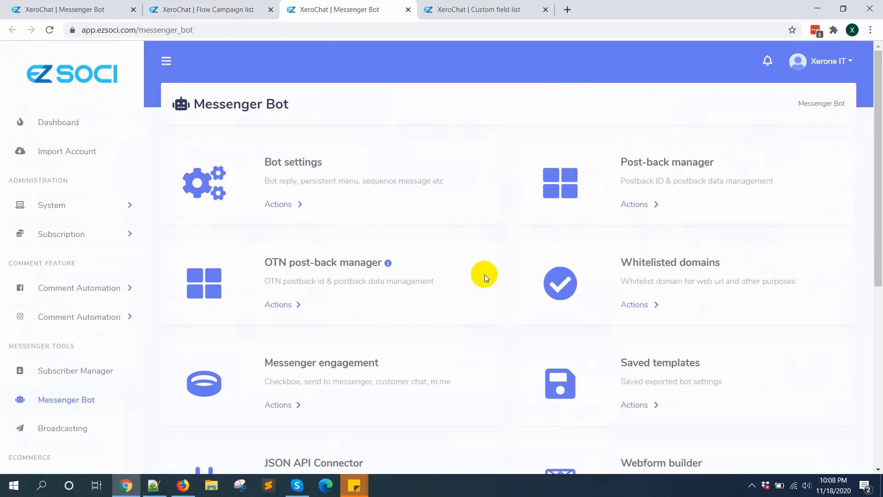
Show the bot replies for the XeroChat Restaurant Chatbot page in Bot settings.
click(279, 204)
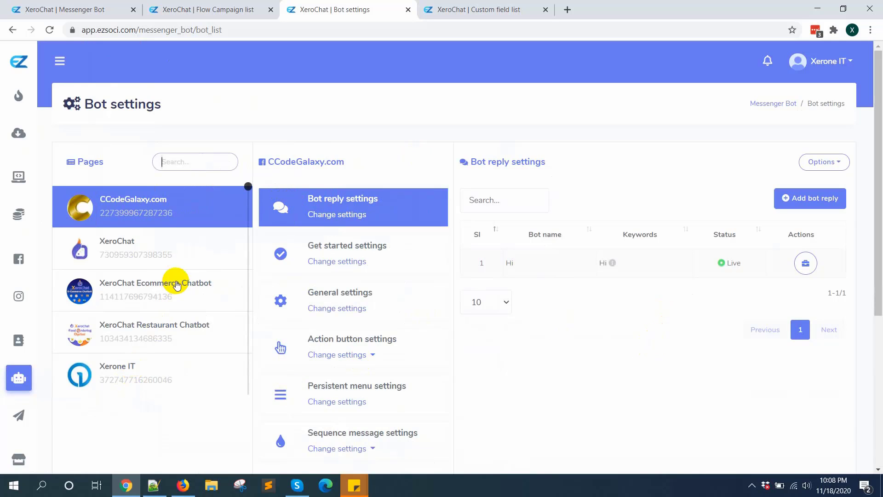
click(152, 341)
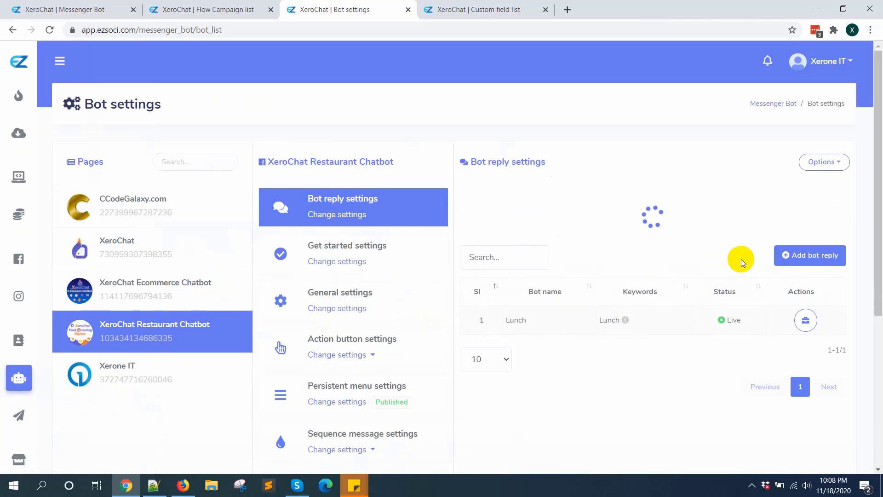
Start a bot reply named Reservation with keyword Reservation and the User Input Flow reply type.
click(826, 198)
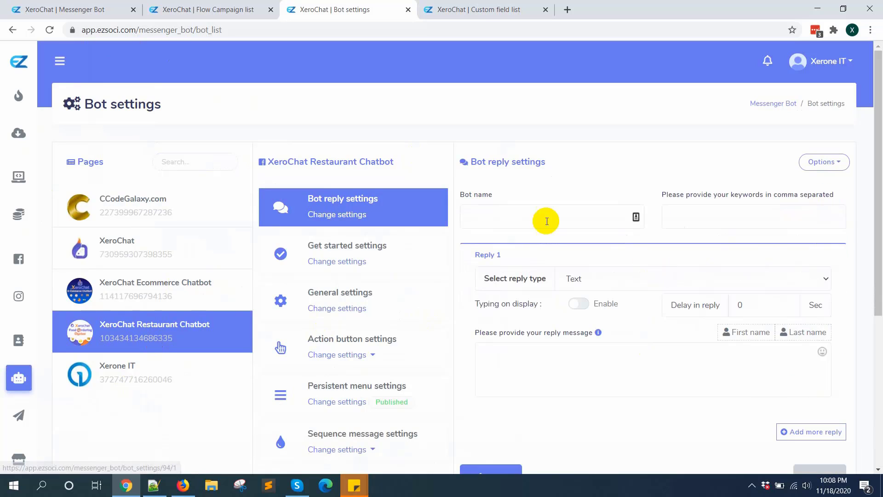
click(534, 216)
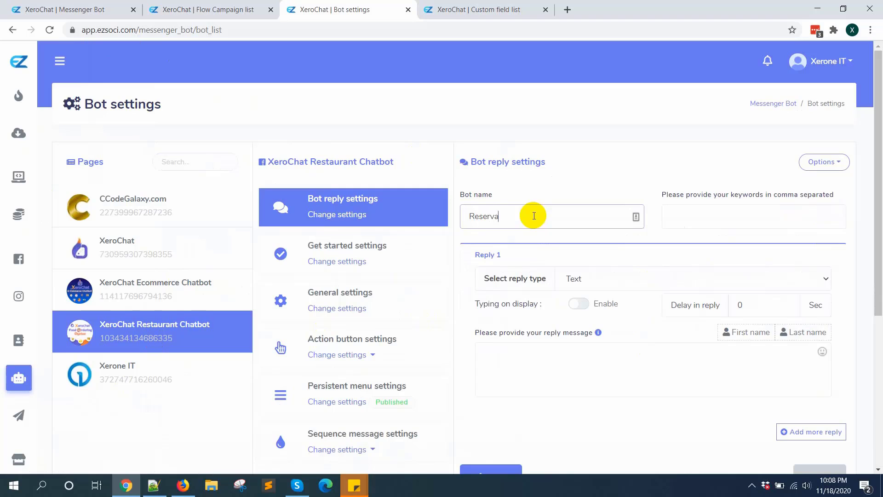
text(Reservation)
key(Tab)
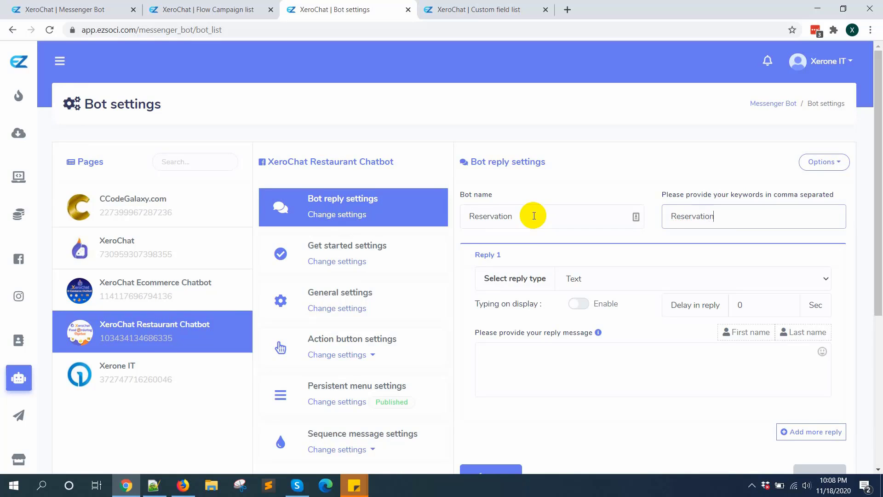
click(574, 275)
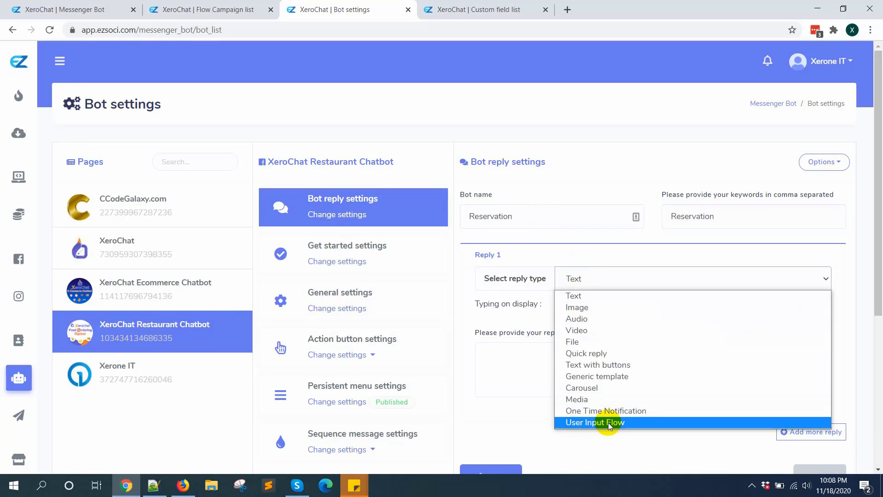
click(649, 422)
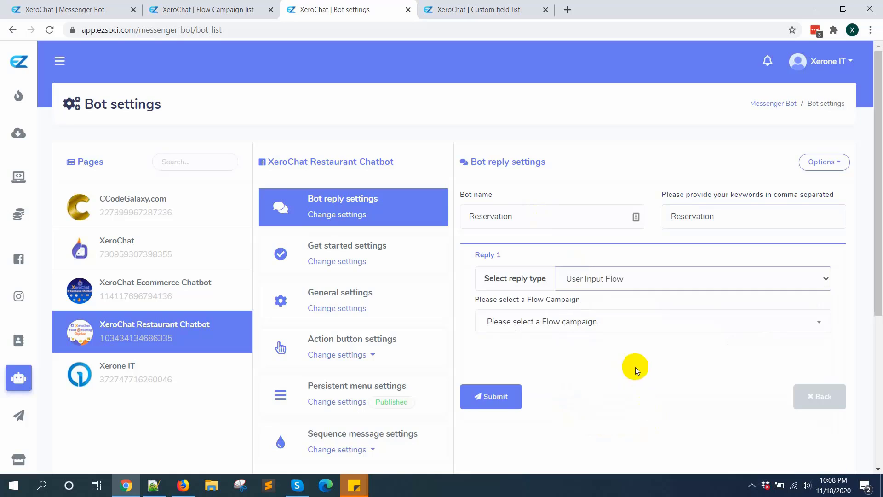
Link the Reservation Flow campaign to the reply and save it.
scroll(635, 367, down, 3)
click(566, 206)
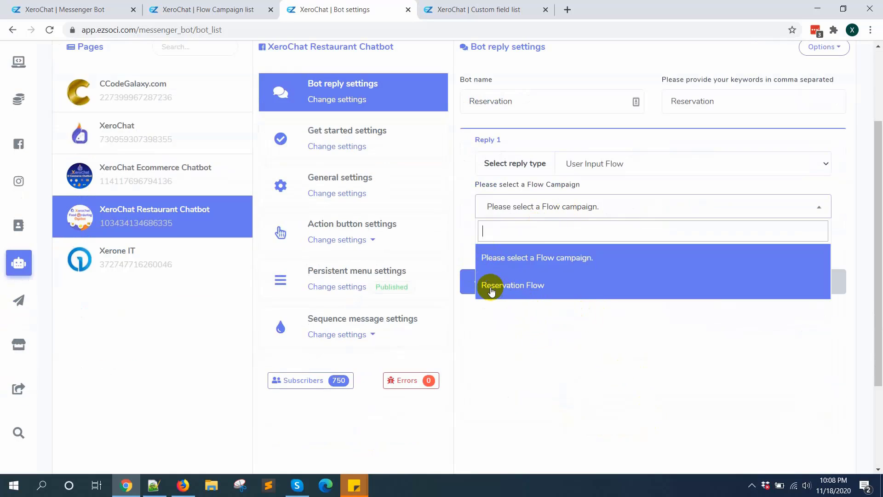
click(536, 282)
click(499, 281)
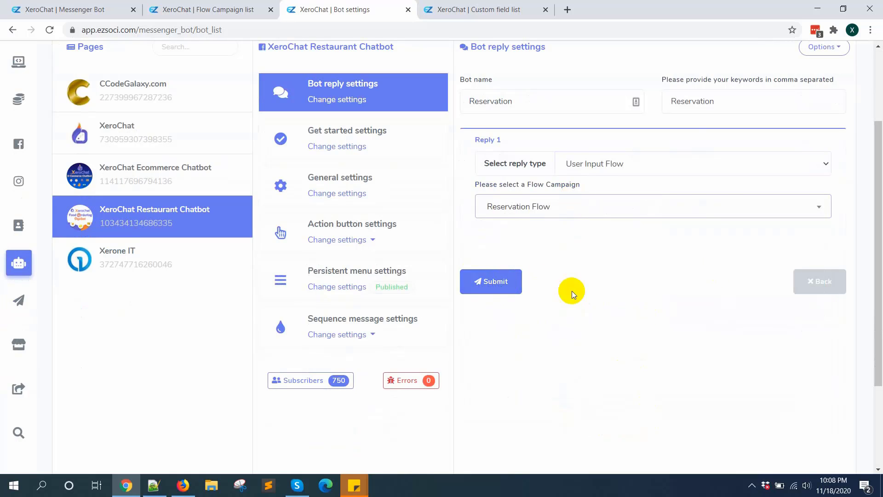
scroll(568, 292, up, 2)
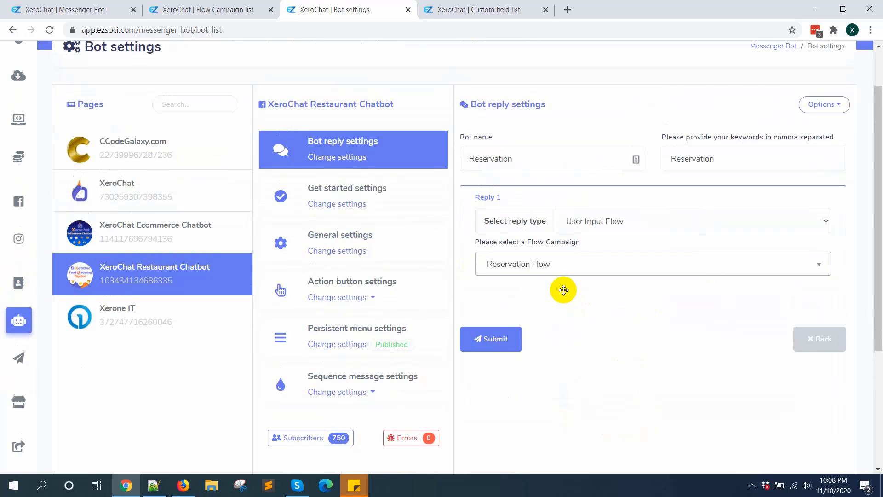
click(485, 345)
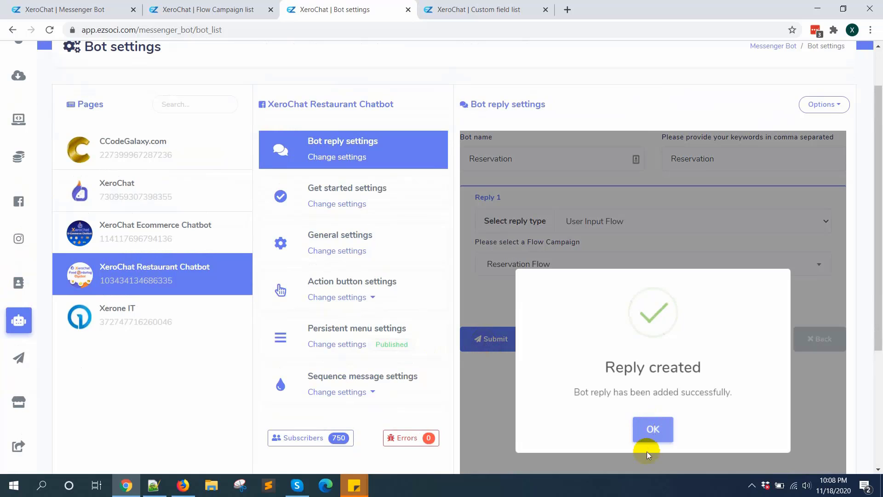
click(652, 428)
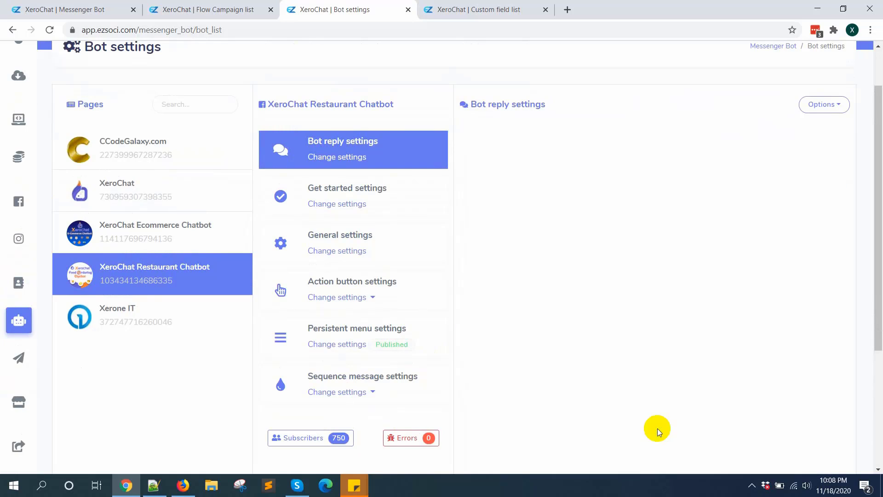
Open the chatbot's Facebook page in a new tab and copy the Reservation keyword.
middle_click(316, 103)
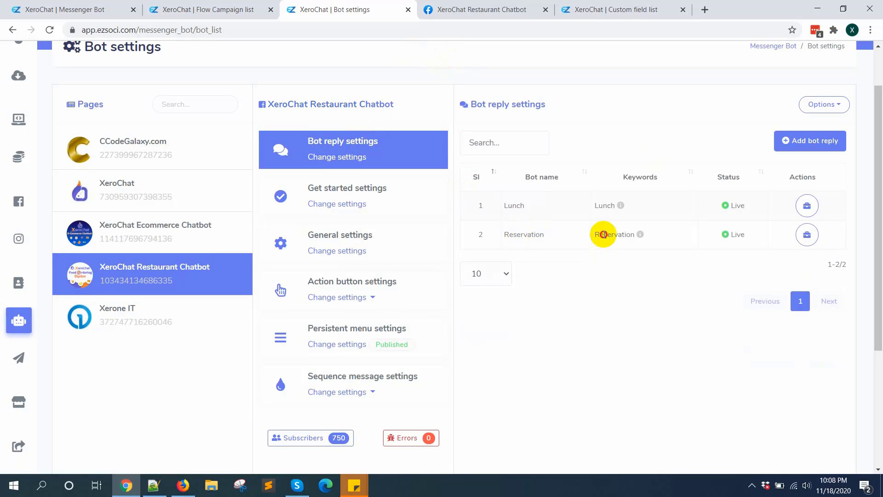
double_click(603, 235)
key(ctrl+c)
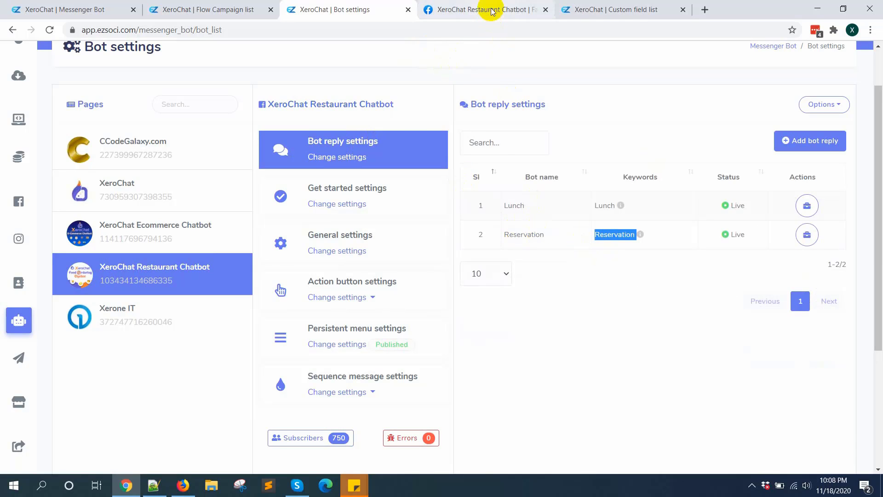
click(498, 14)
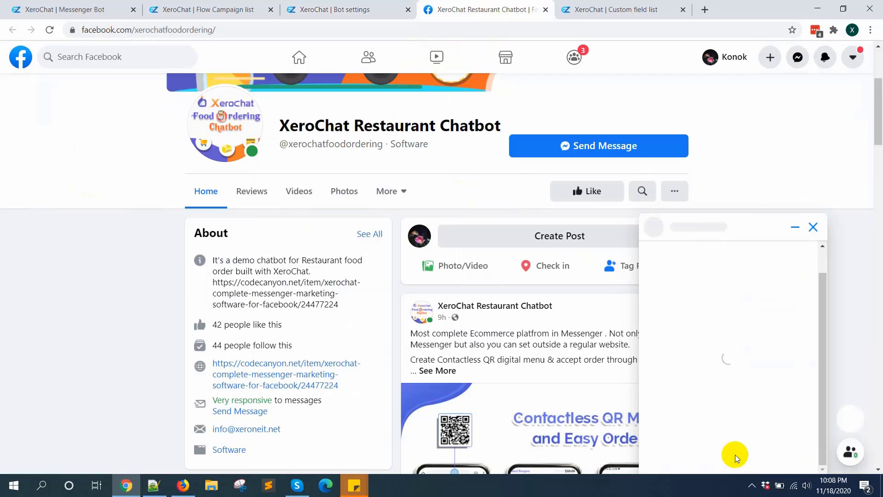
Send Get Started to XeroChat Restaurant Chatbot and receive its Burger, Pizza, Sandwich menu.
scroll(734, 360, down, 4)
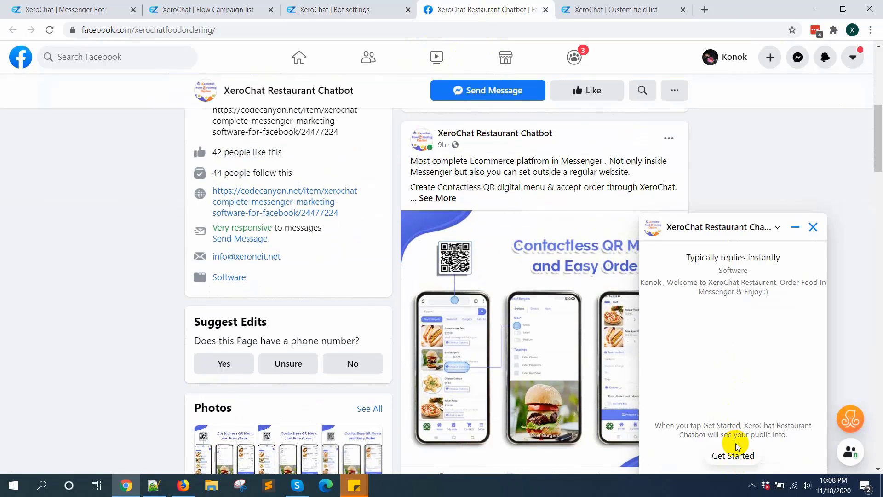
click(733, 456)
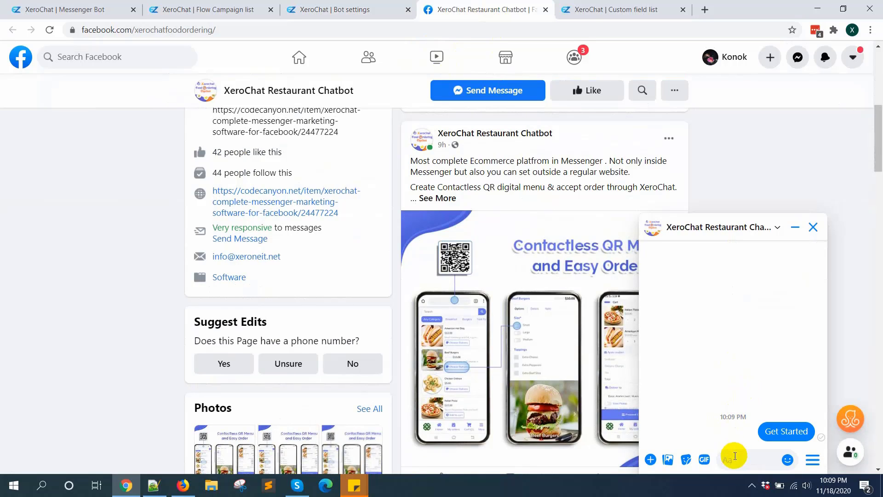
click(752, 485)
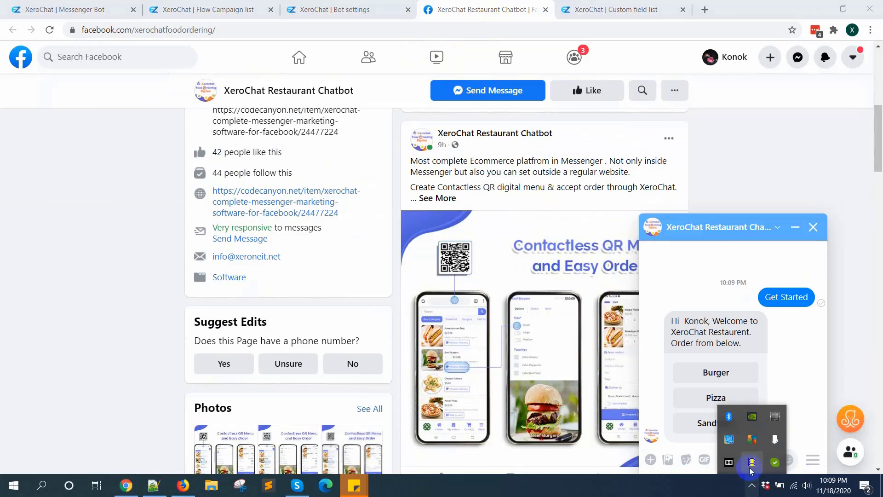
click(783, 357)
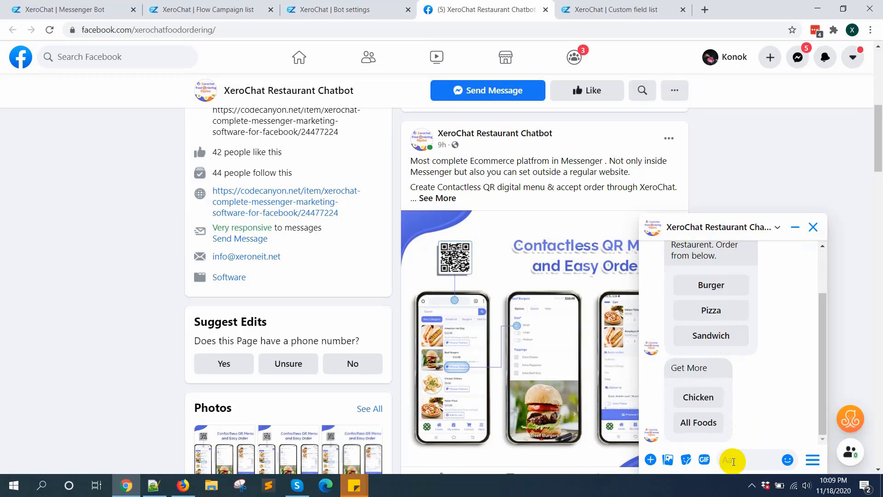
key(ctrl+v)
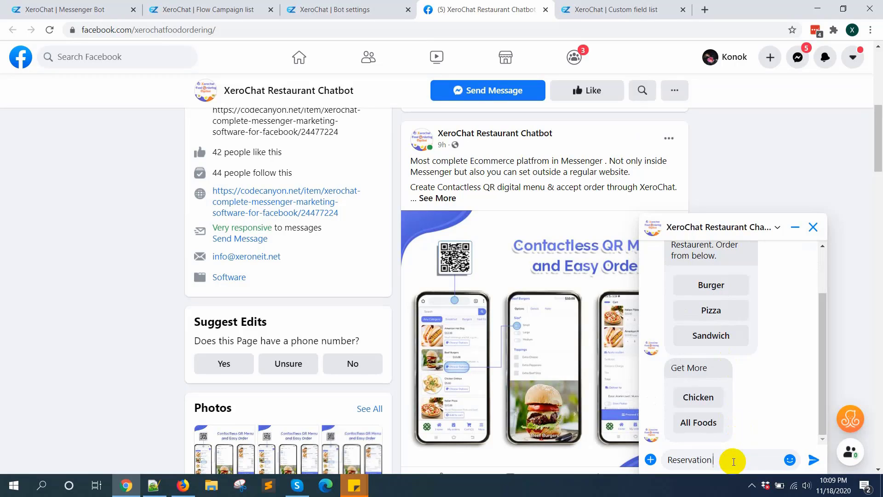
key(Return)
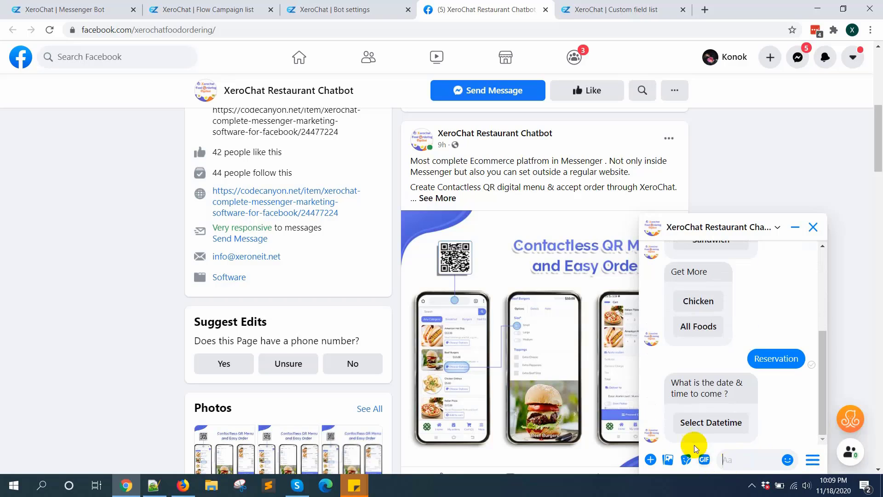
click(714, 425)
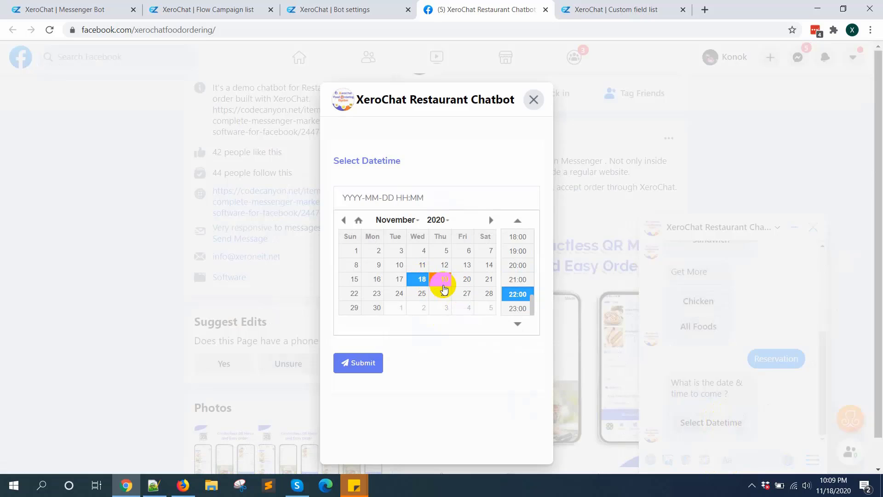
click(465, 279)
click(361, 363)
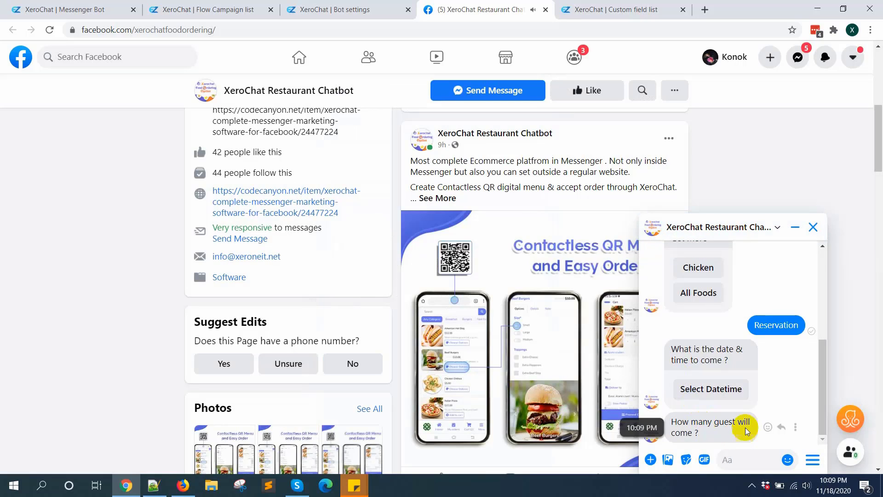
Answer 8 guests and reply with the suggested phone number.
click(723, 461)
text(8)
key(Return)
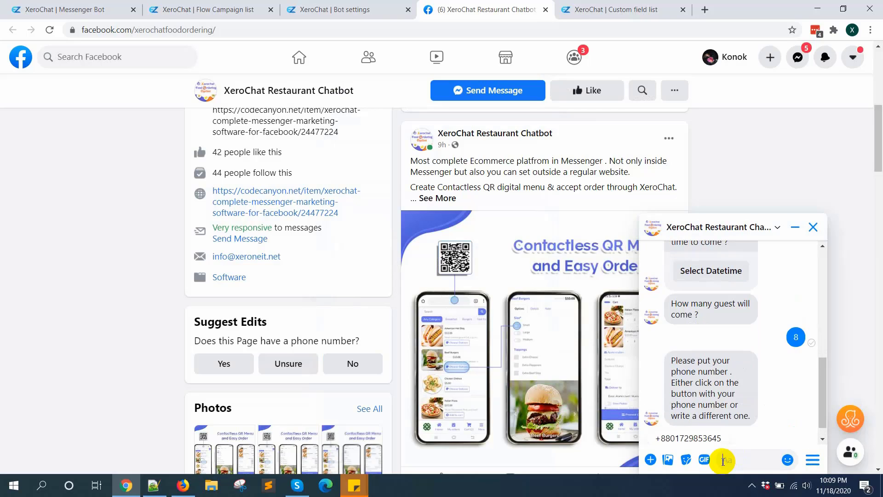
scroll(745, 409, down, 1)
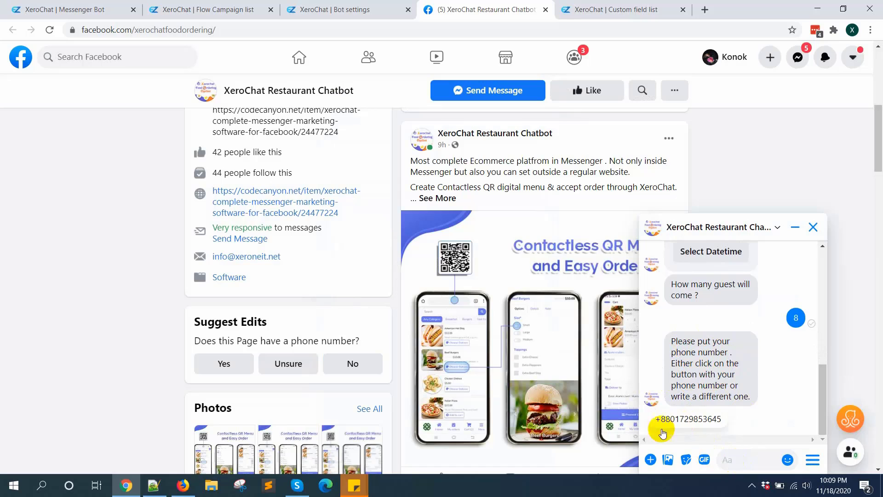
click(687, 419)
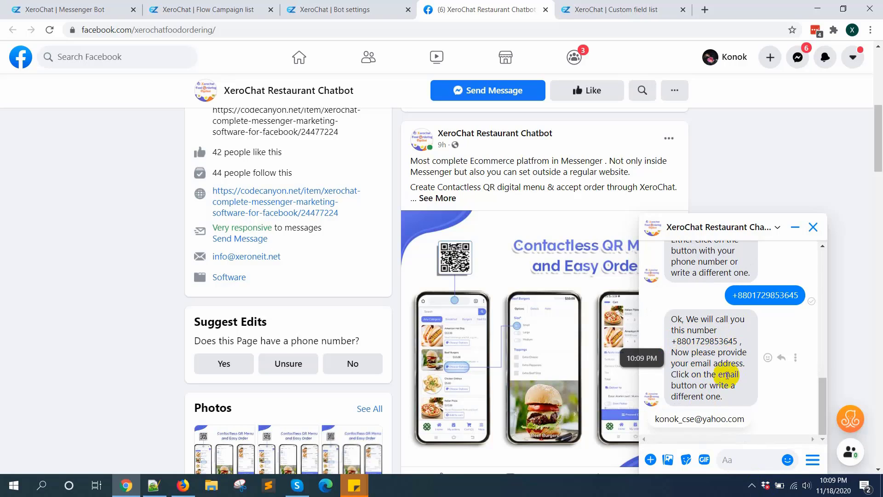
Type and send an e-mail address as the next answer.
click(735, 460)
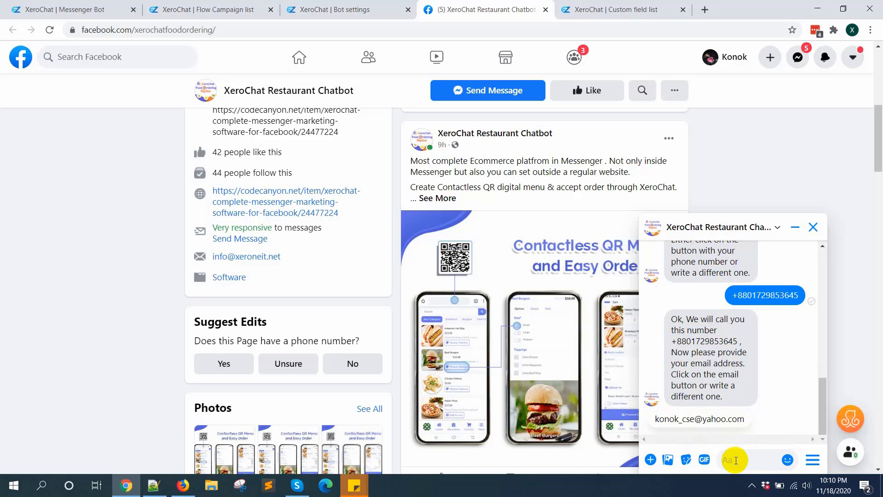
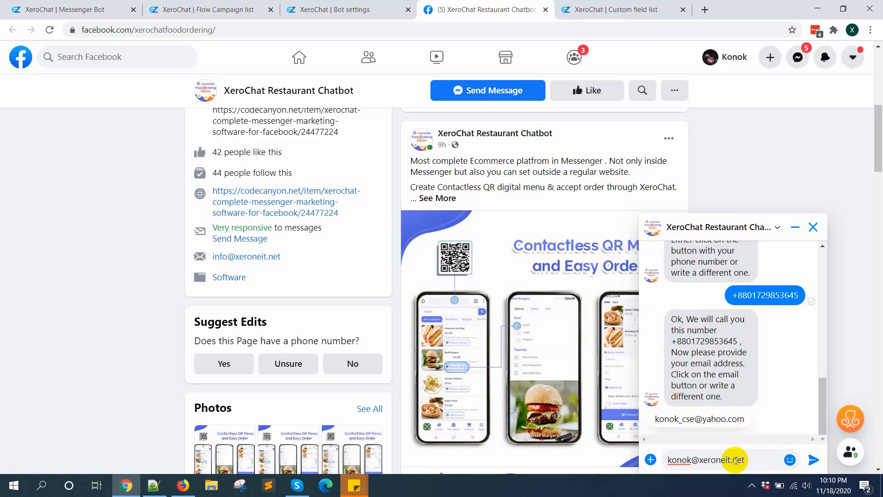
key(Return)
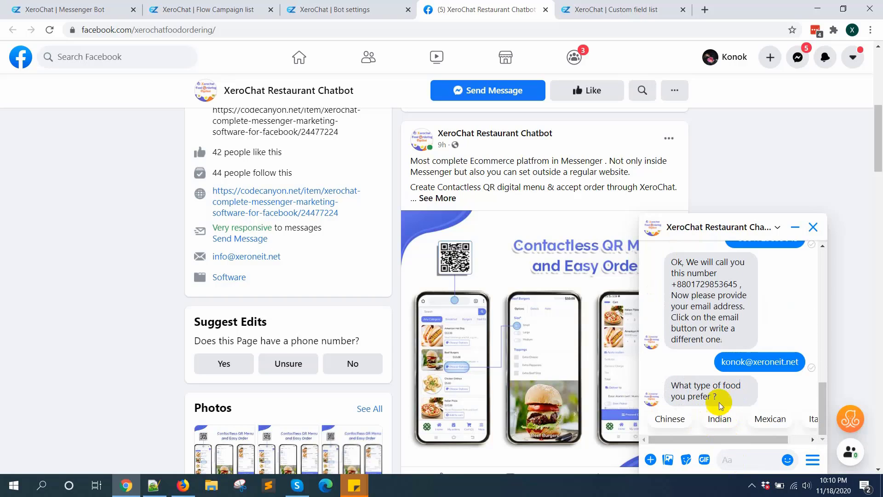
drag(704, 439, 676, 444)
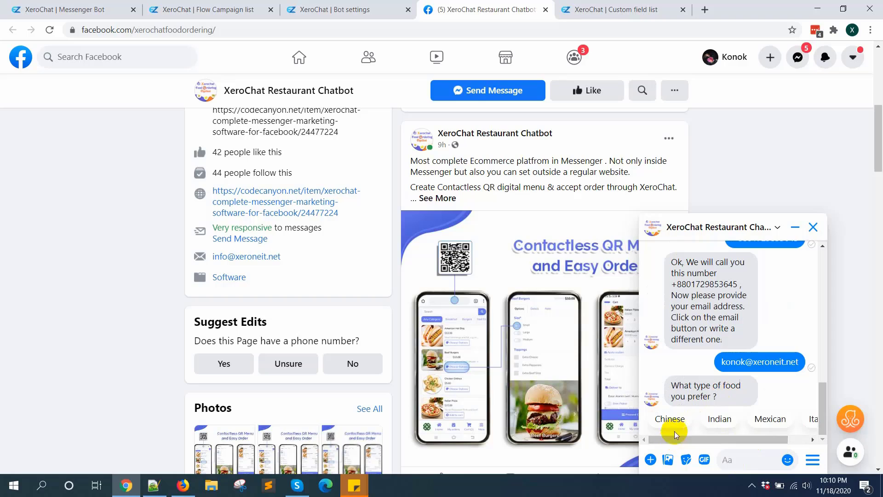
Choose Chinese food and review the summary's guest count, phone number and food preference.
click(672, 419)
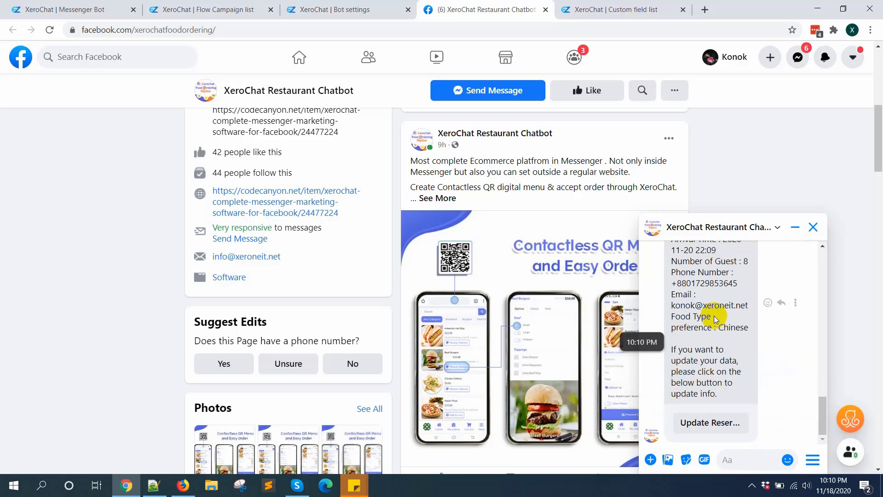
scroll(732, 322, up, 5)
scroll(729, 324, down, 1)
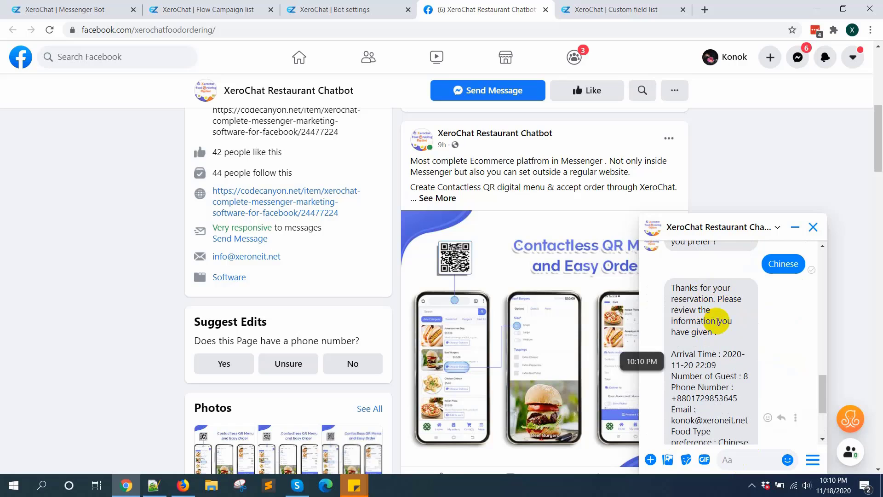
scroll(703, 324, down, 1)
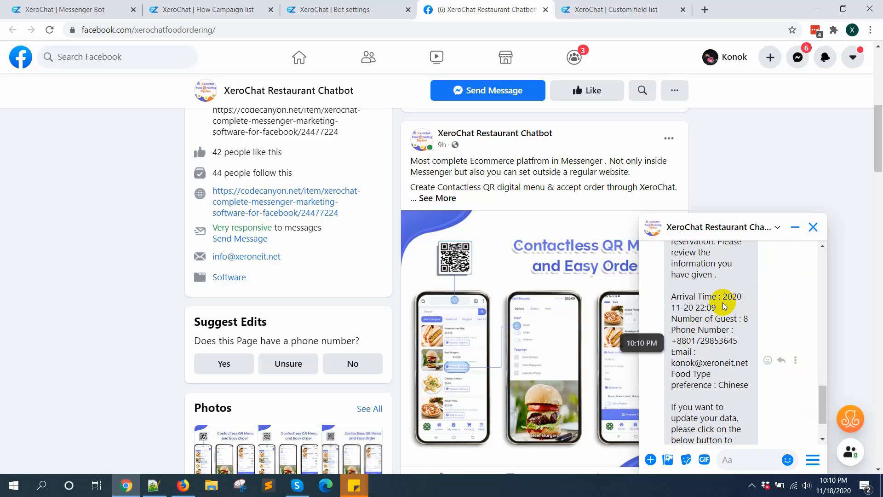
drag(717, 307, 720, 298)
click(691, 320)
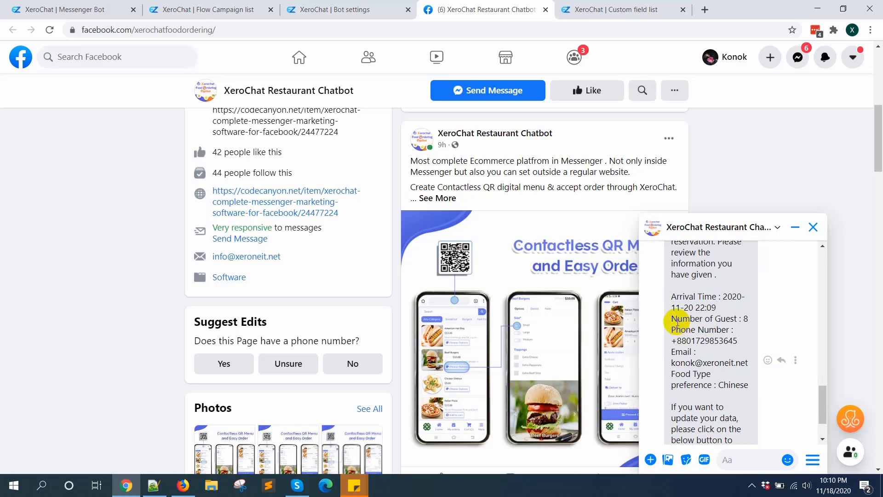
drag(674, 320, 729, 315)
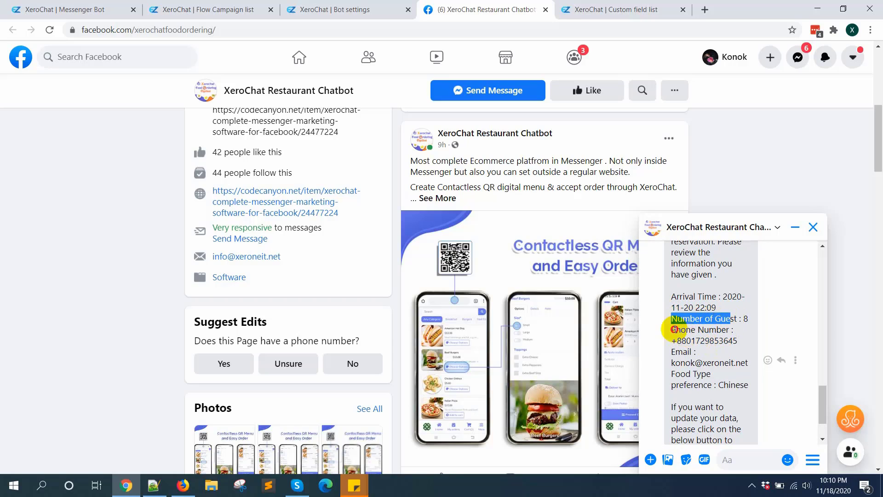
drag(676, 330, 695, 329)
drag(749, 382, 718, 383)
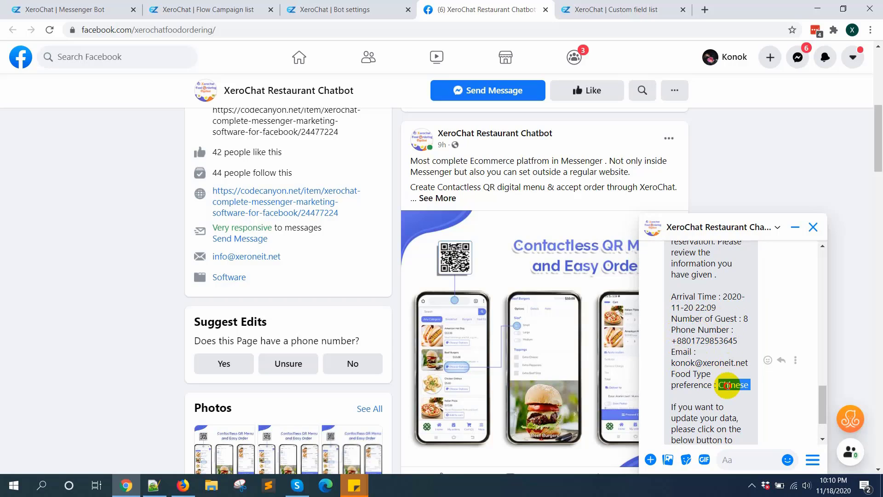
scroll(728, 386, down, 2)
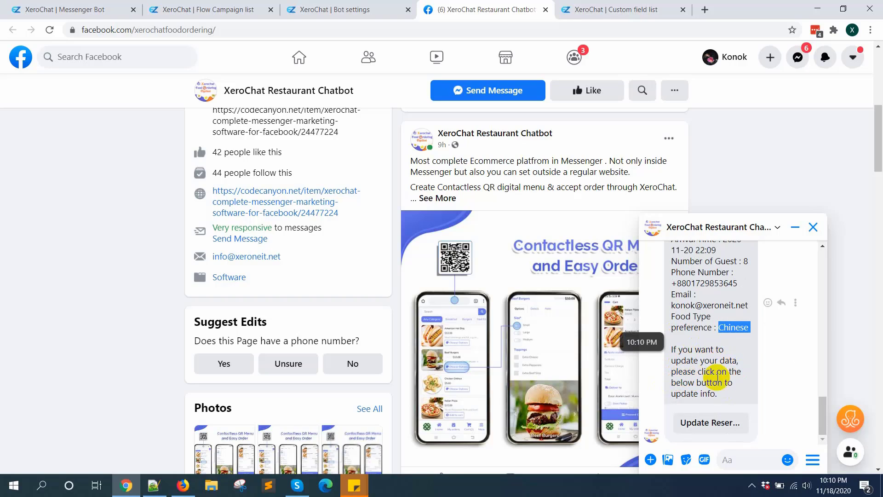
click(741, 387)
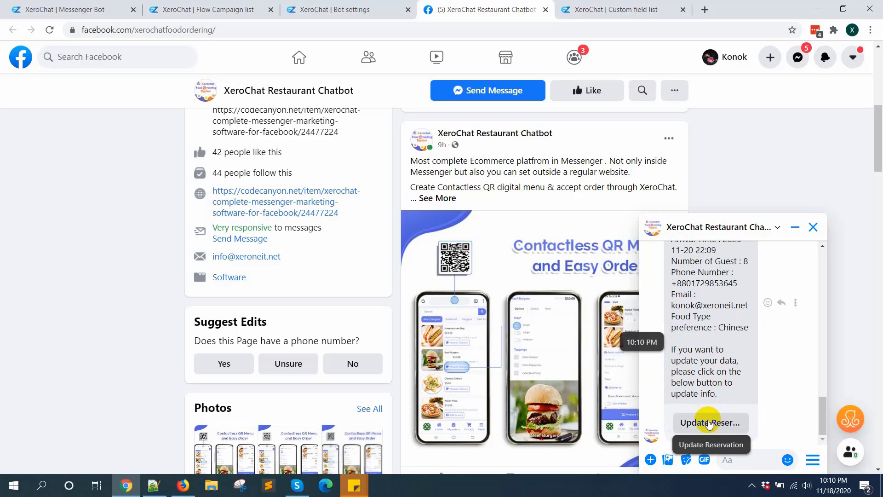
Go back to XeroChat's Messenger Bot overview tab.
click(363, 10)
click(227, 10)
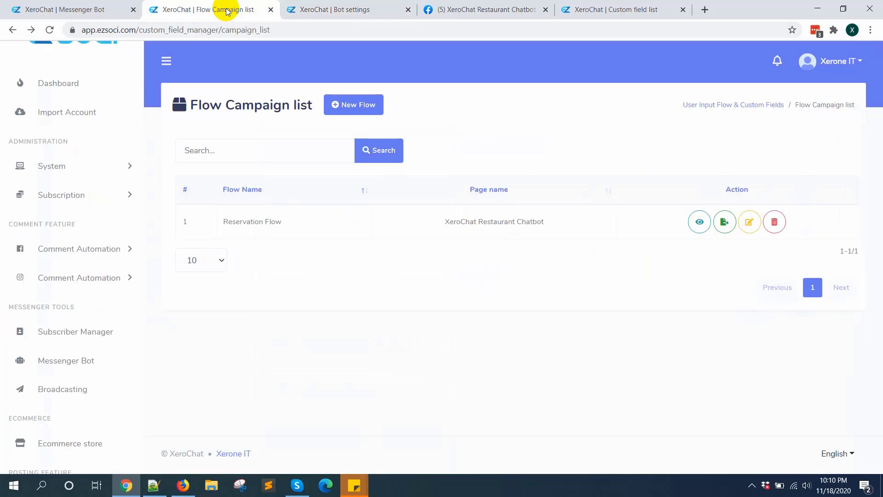
click(110, 10)
scroll(739, 349, up, 7)
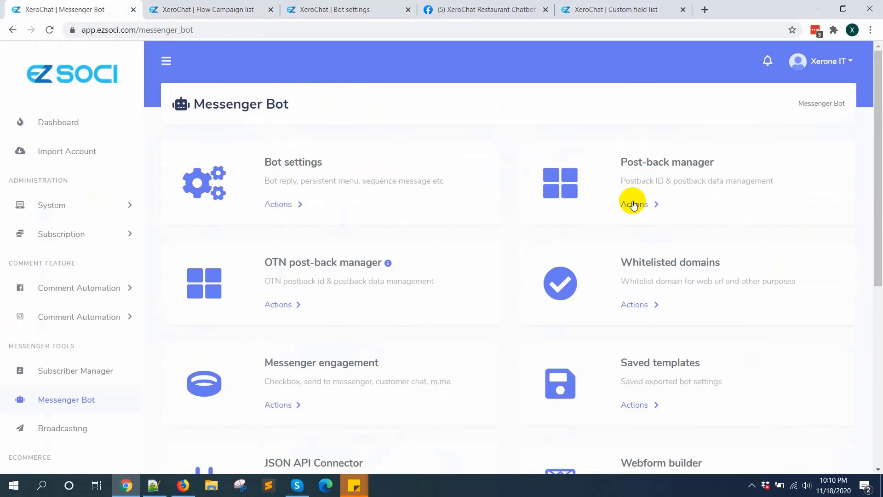
Start a New Reservation postback template for the XeroChat Restaurant Chatbot page.
click(634, 203)
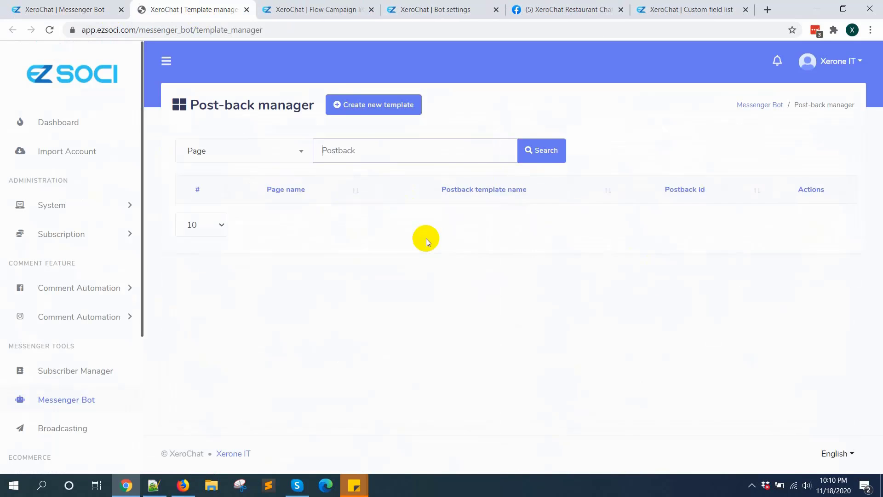
click(361, 112)
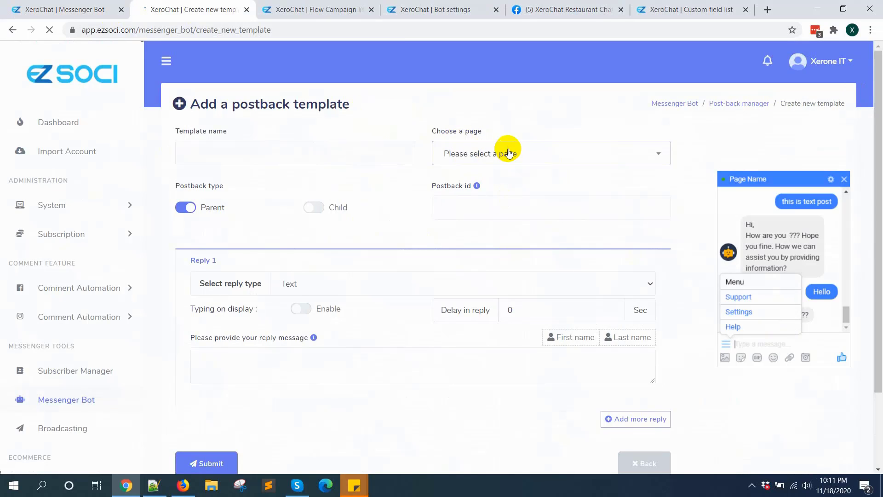
click(508, 154)
scroll(506, 187, up, 3)
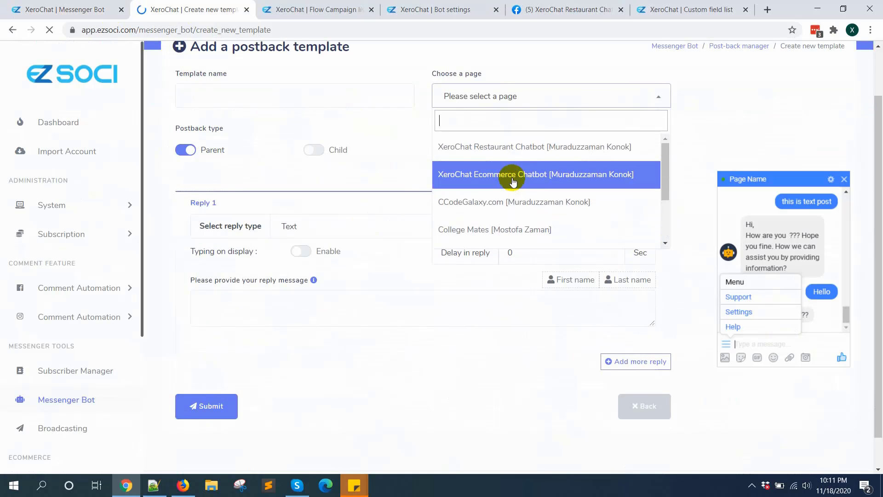
click(528, 148)
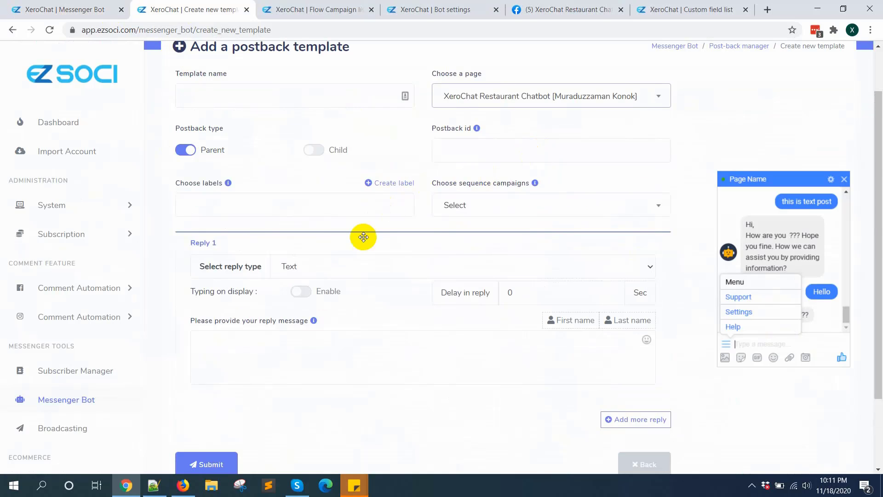
click(252, 99)
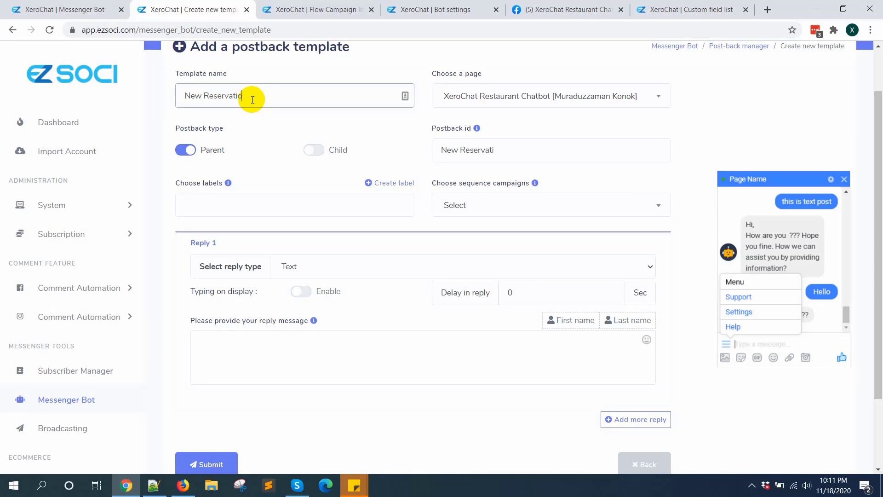
scroll(361, 177, down, 1)
Set the template's reply to the Reservation Flow user input flow and submit.
click(370, 208)
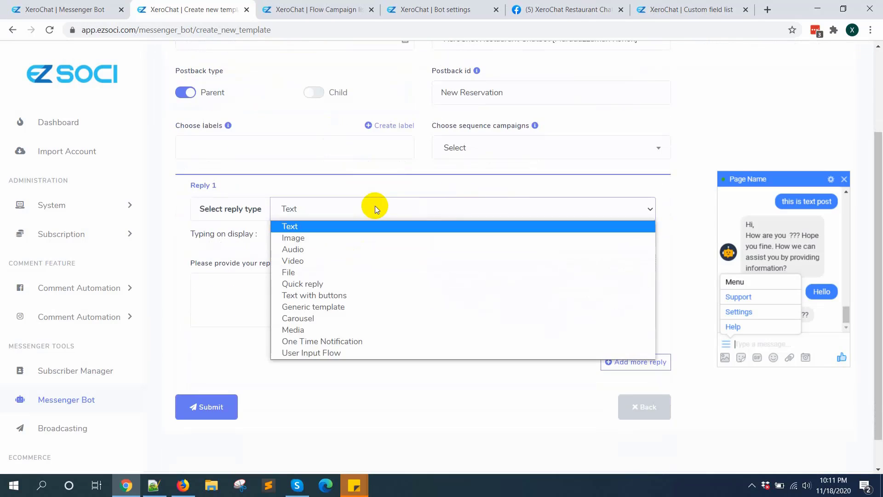
click(340, 353)
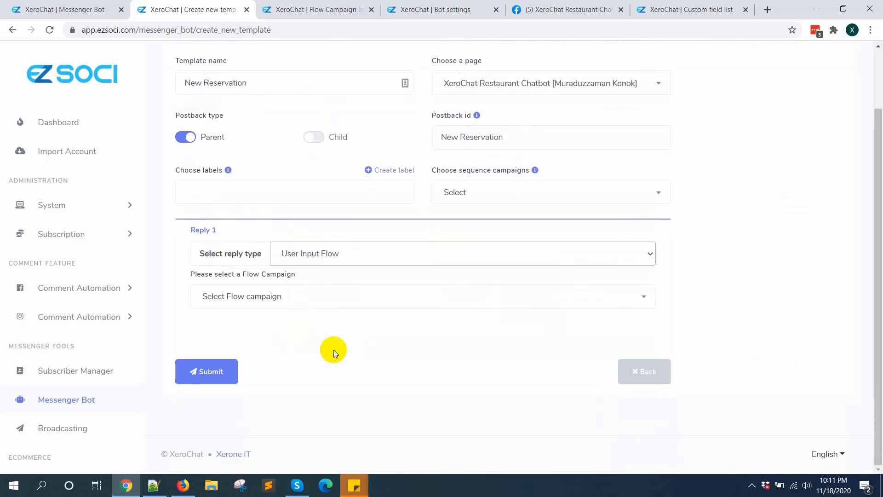
click(330, 304)
click(239, 372)
click(205, 371)
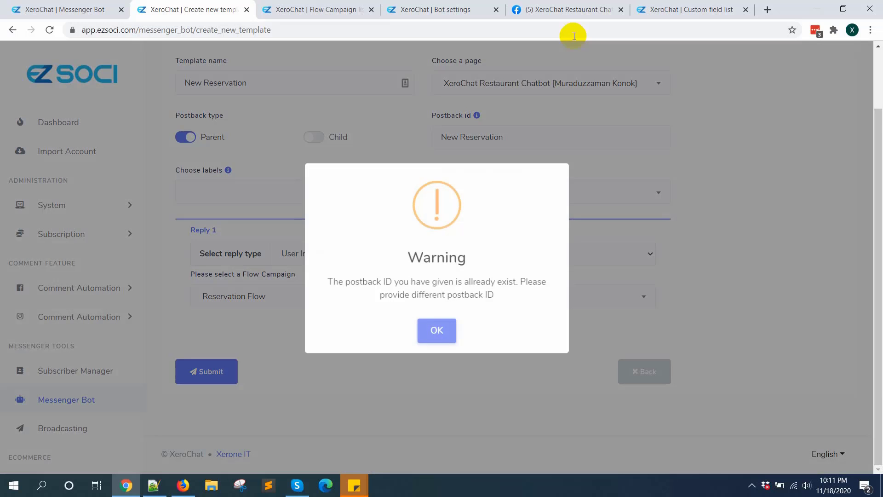
click(436, 330)
scroll(473, 276, up, 2)
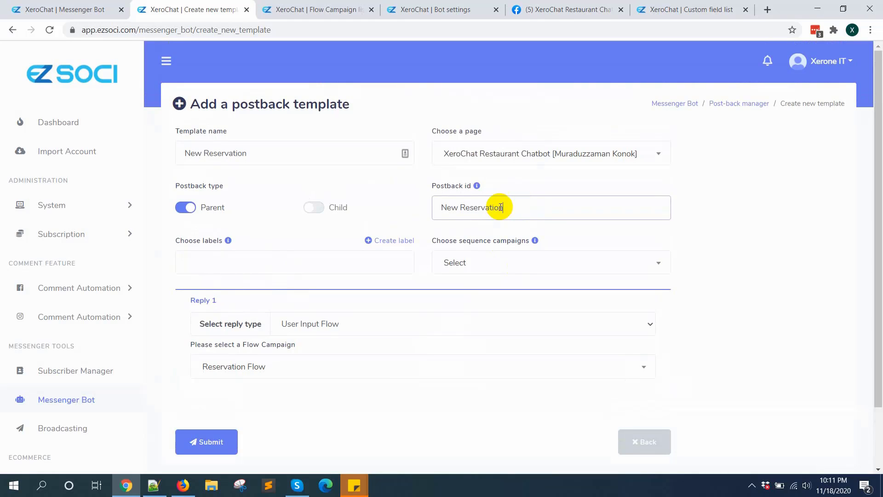
Make the template a child of the final reservation reply's postback ID and resubmit.
click(314, 207)
click(476, 219)
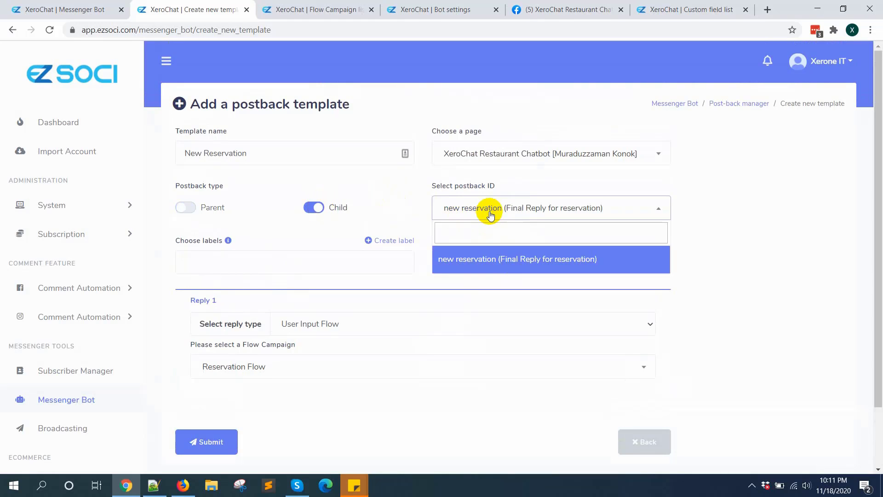
click(487, 258)
scroll(198, 389, down, 2)
click(206, 383)
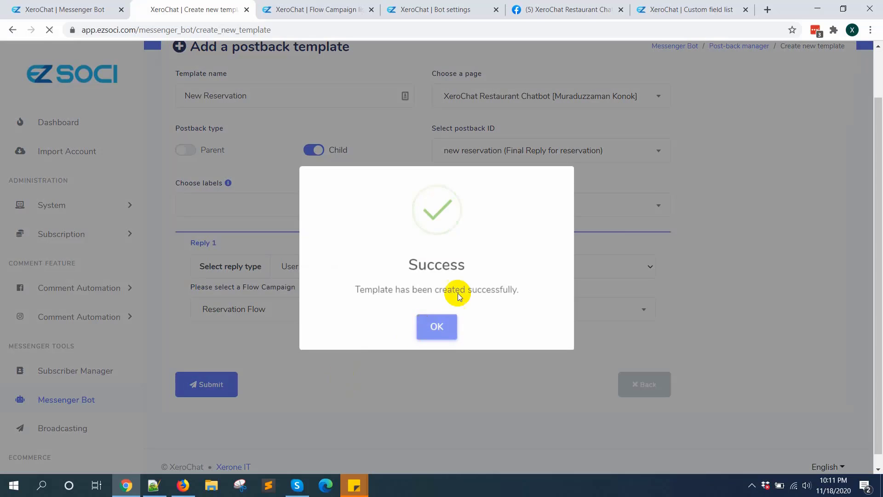
click(436, 326)
click(538, 9)
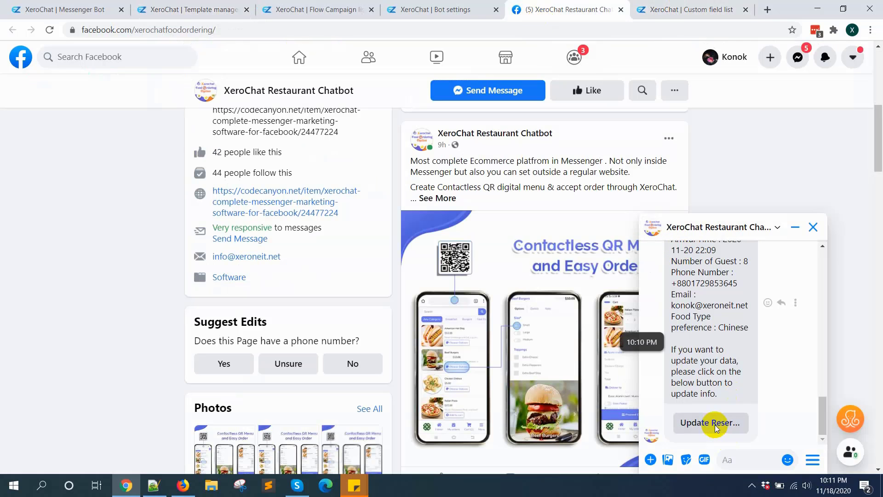
Send Update Reservation to the chatbot, then return to XeroChat's template manager.
click(713, 422)
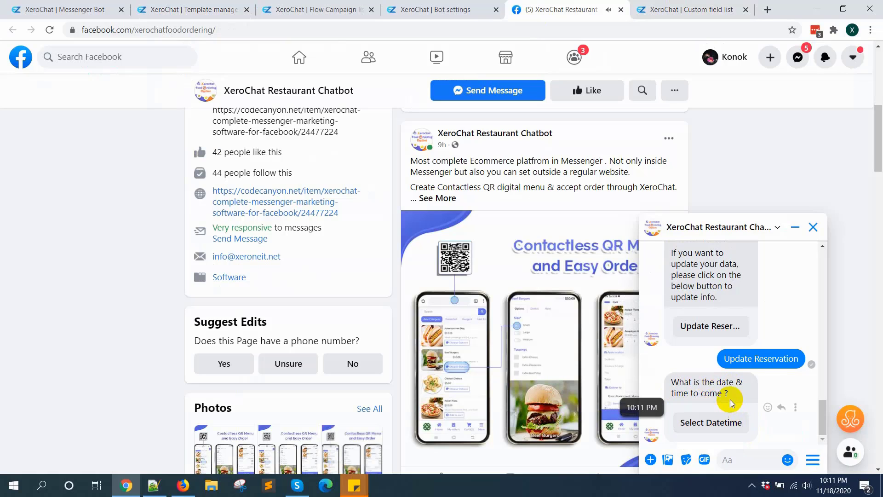
click(168, 9)
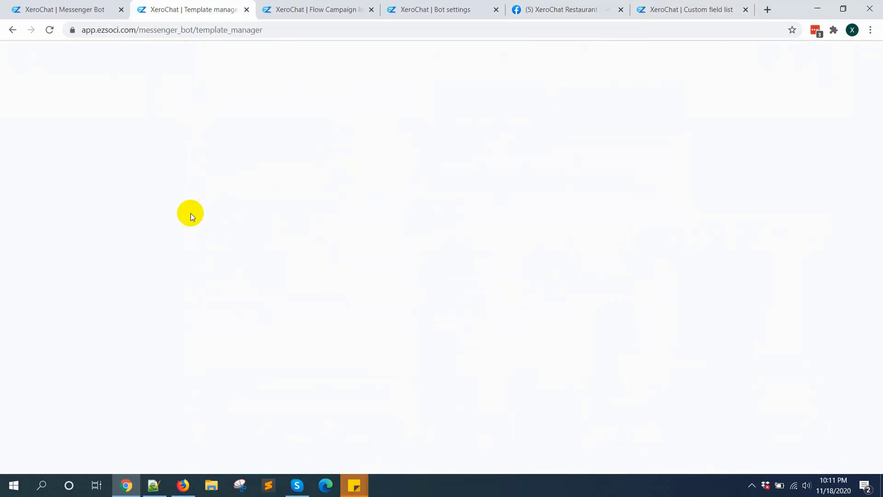
Bring up XeroChat's Flow Campaign list.
click(75, 9)
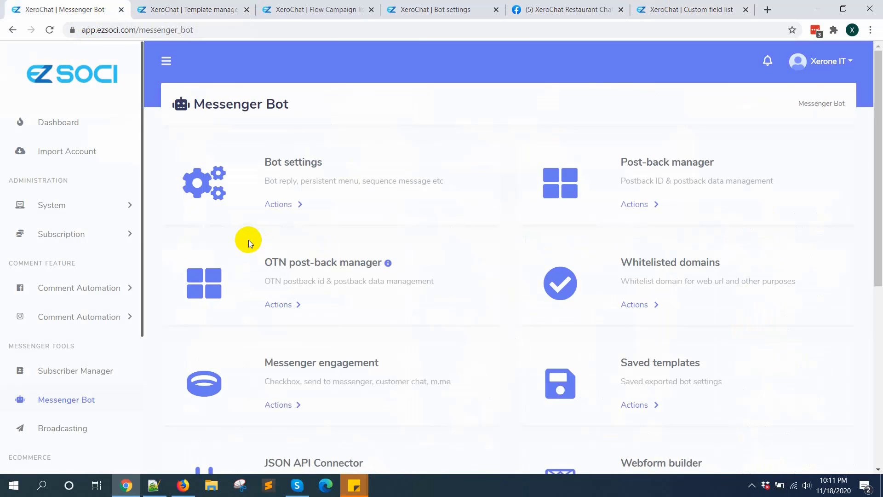
scroll(248, 239, down, 5)
click(217, 14)
click(285, 9)
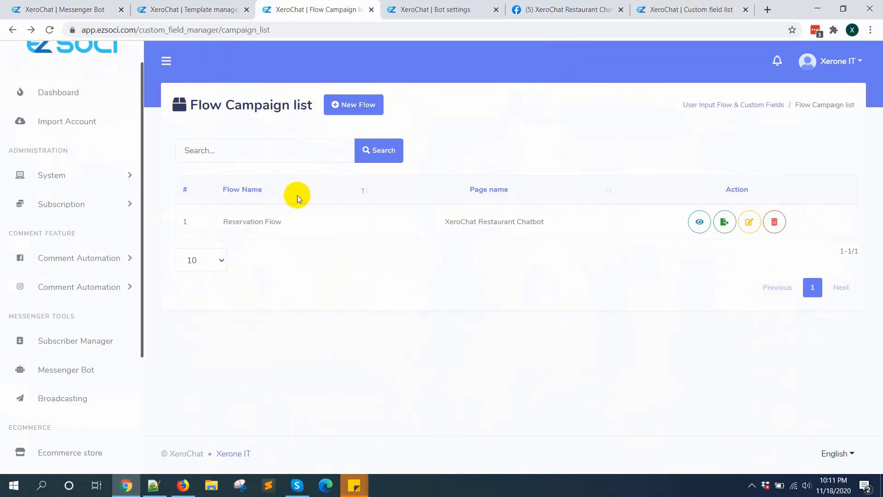
drag(225, 105, 311, 106)
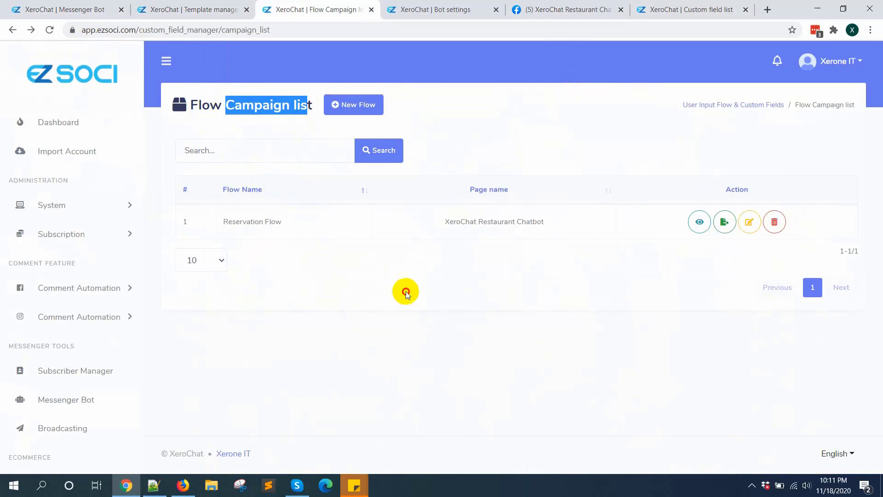
click(405, 291)
View the Reservation Flow subscriber's five submitted answers, then close both views.
click(697, 224)
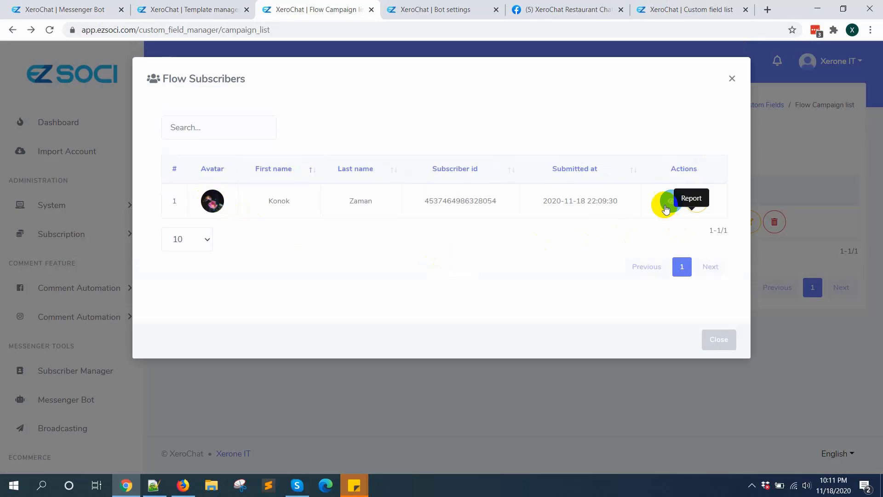
click(668, 202)
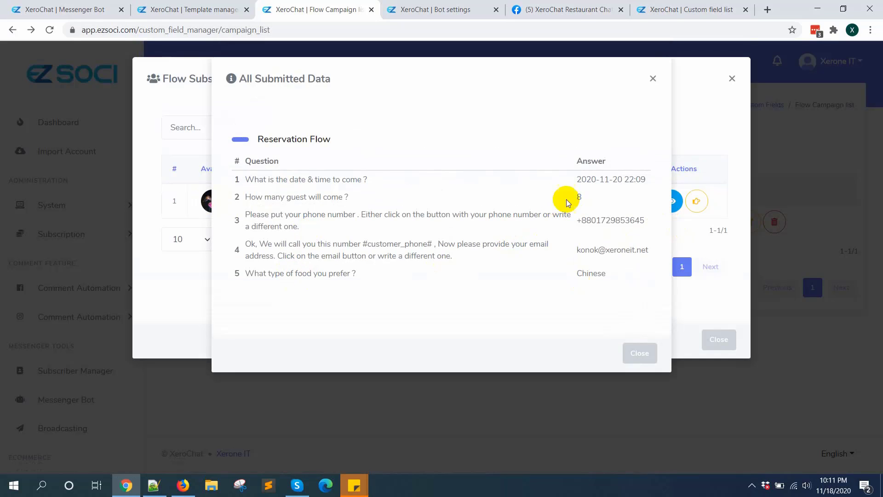
drag(576, 177, 601, 271)
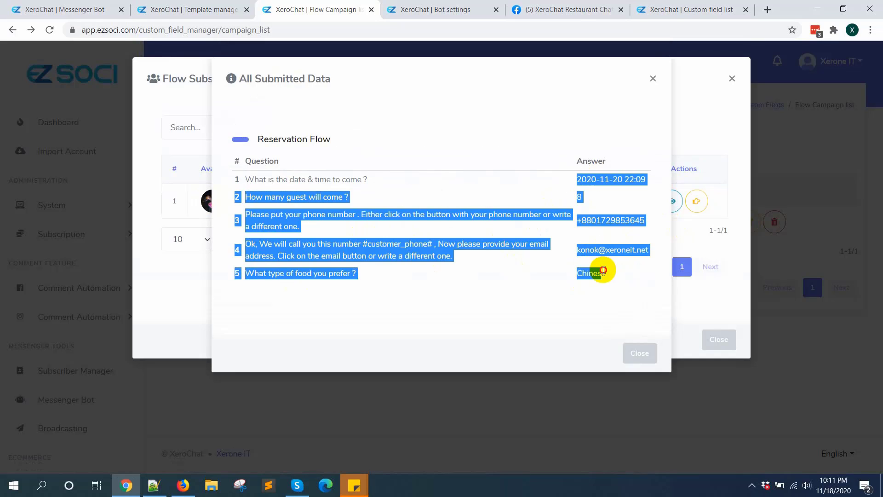
click(547, 257)
click(653, 79)
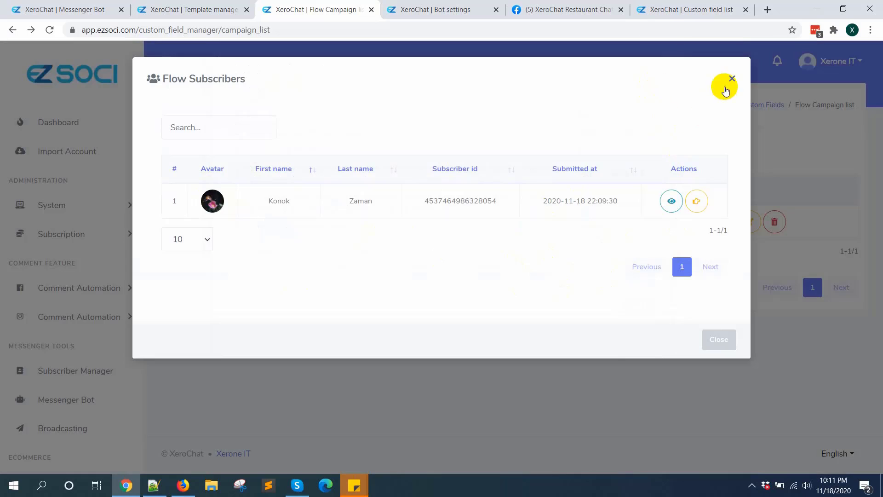
click(731, 79)
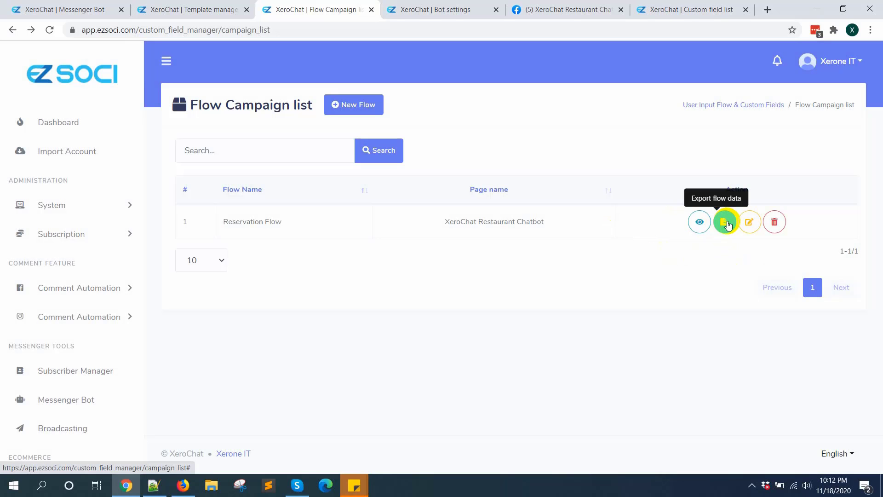
scroll(65, 369, down, 2)
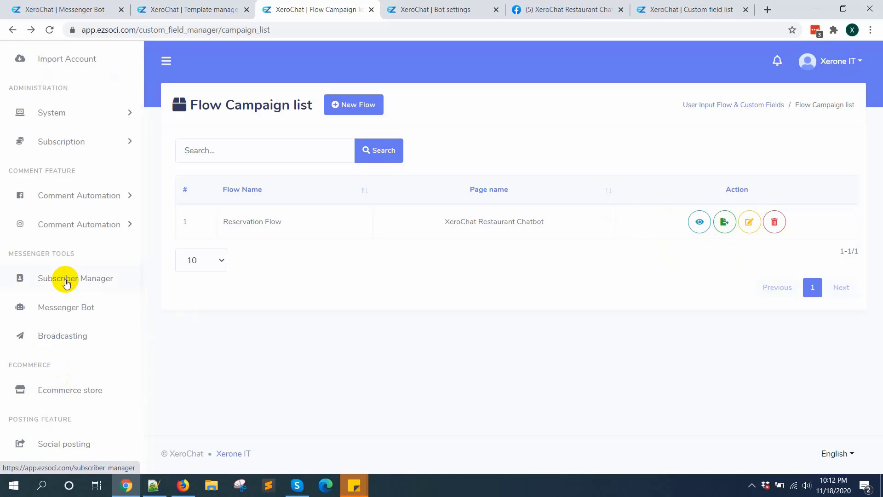
click(66, 280)
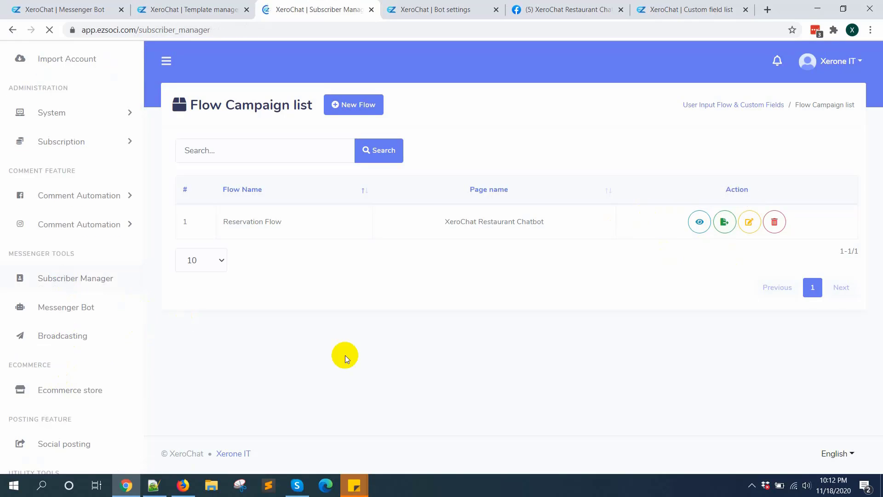
click(522, 220)
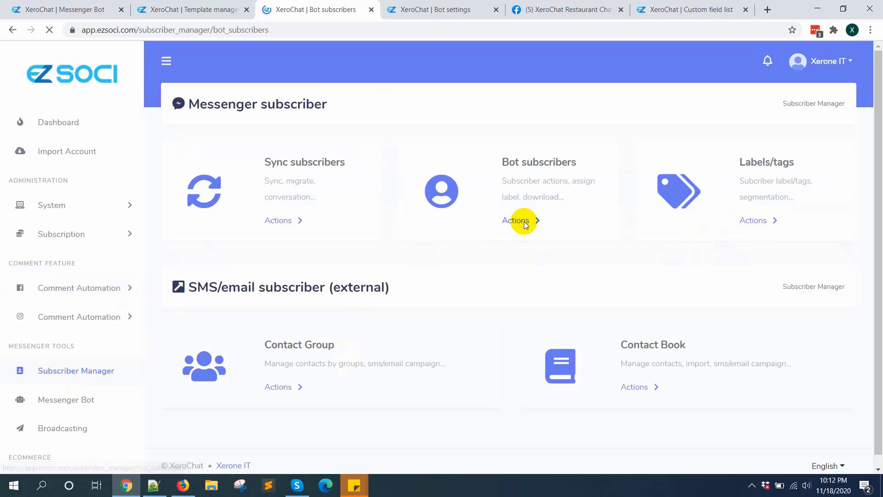
click(210, 152)
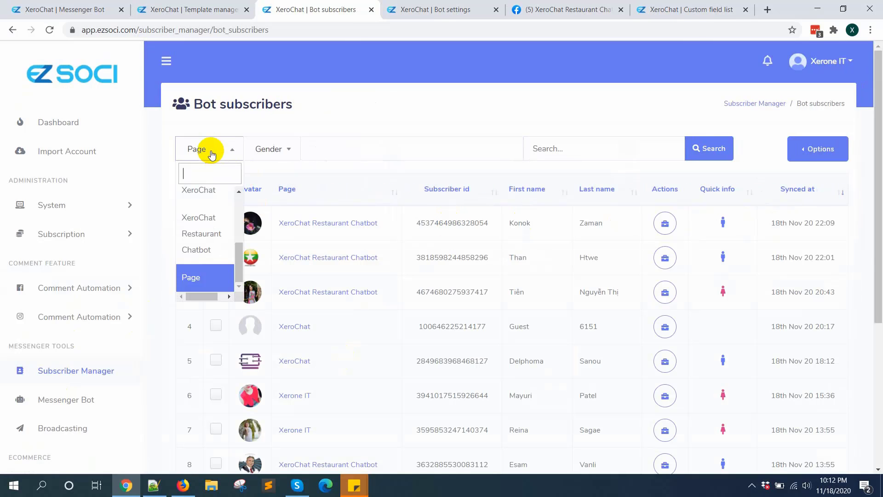
click(529, 231)
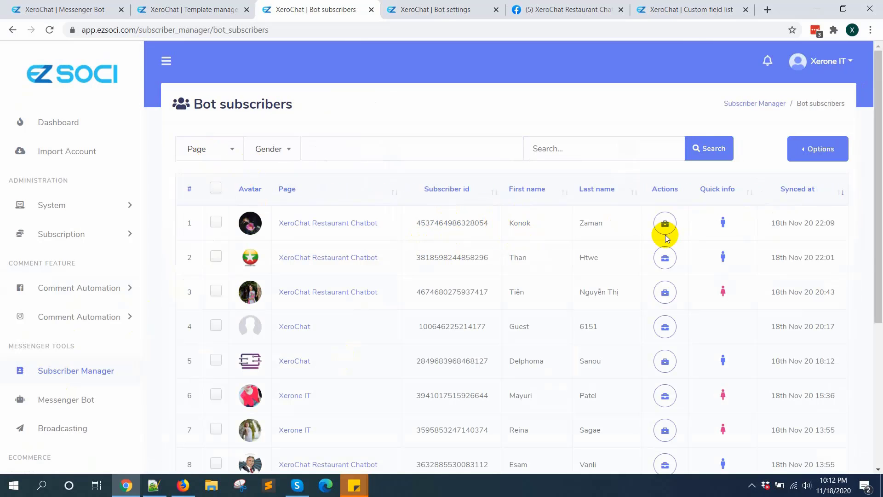
drag(417, 223, 615, 227)
click(616, 226)
click(665, 223)
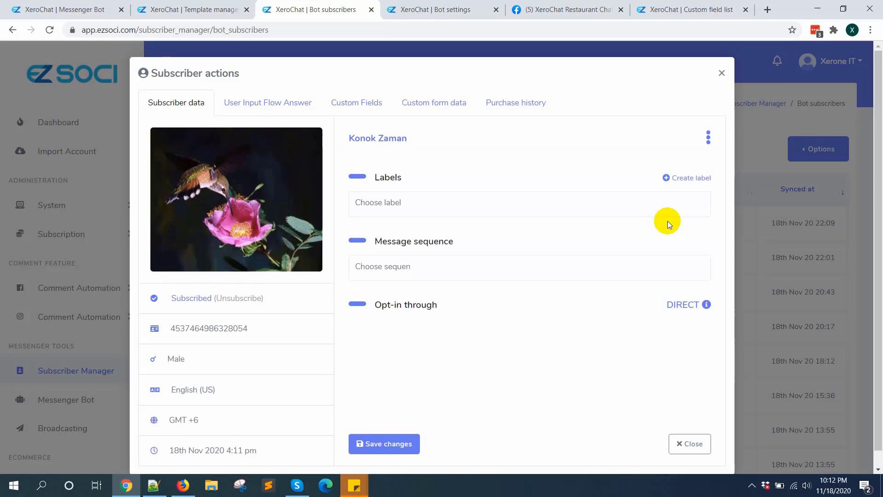
click(250, 102)
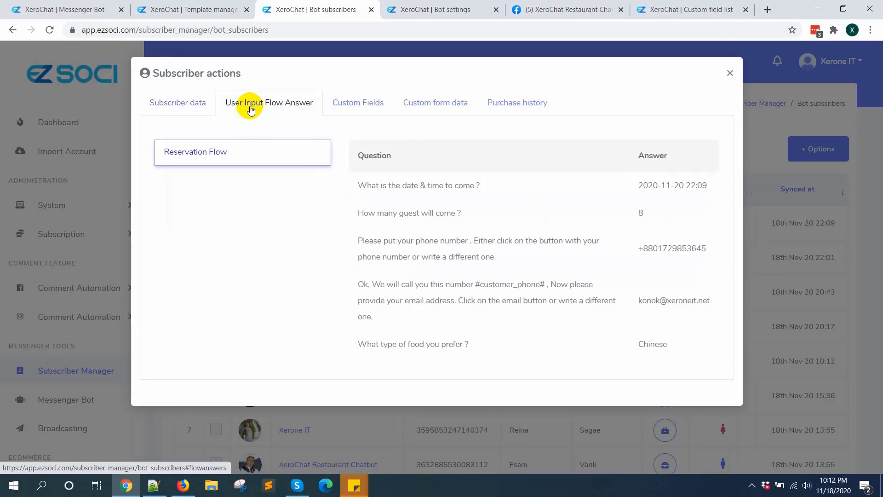
click(365, 111)
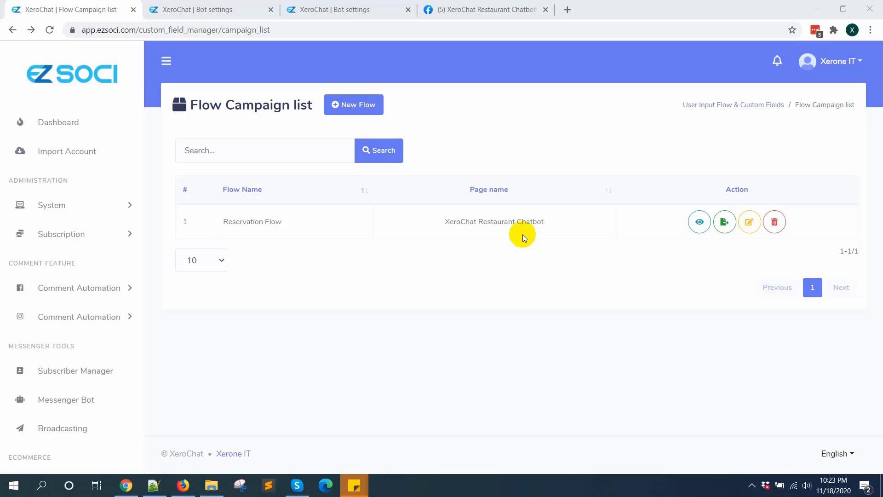
In the Reservation Flow editor, place the date-and-time question after guest count and phone number.
click(749, 222)
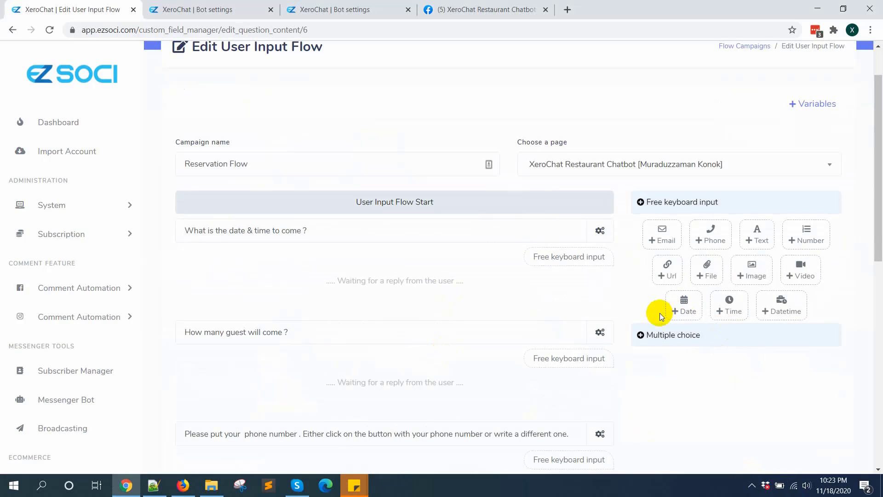
scroll(560, 325, down, 3)
scroll(458, 333, up, 1)
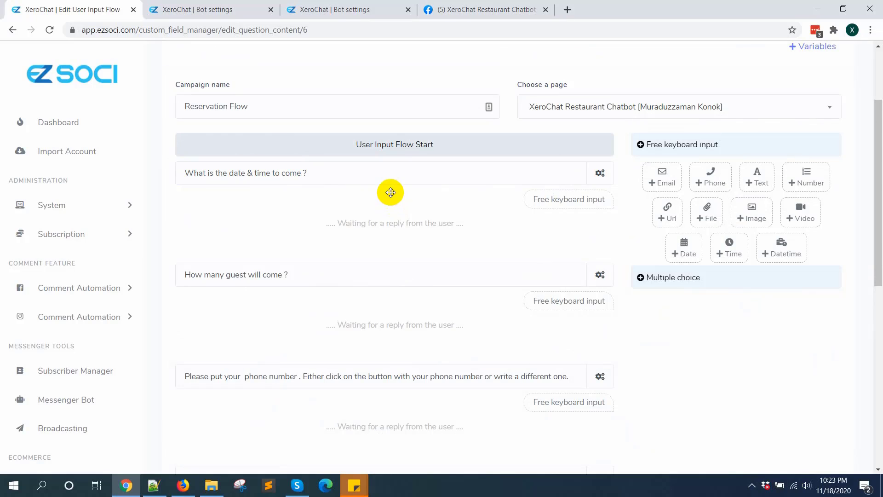
drag(390, 192, 394, 297)
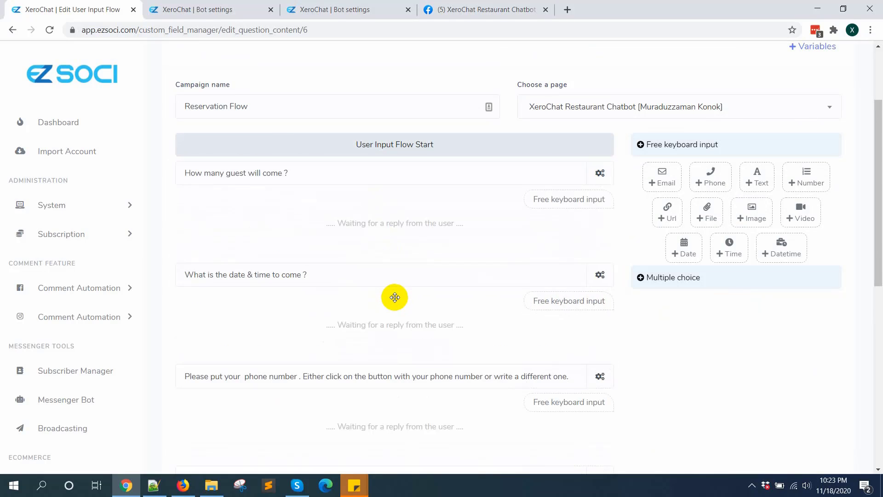
scroll(391, 296, down, 3)
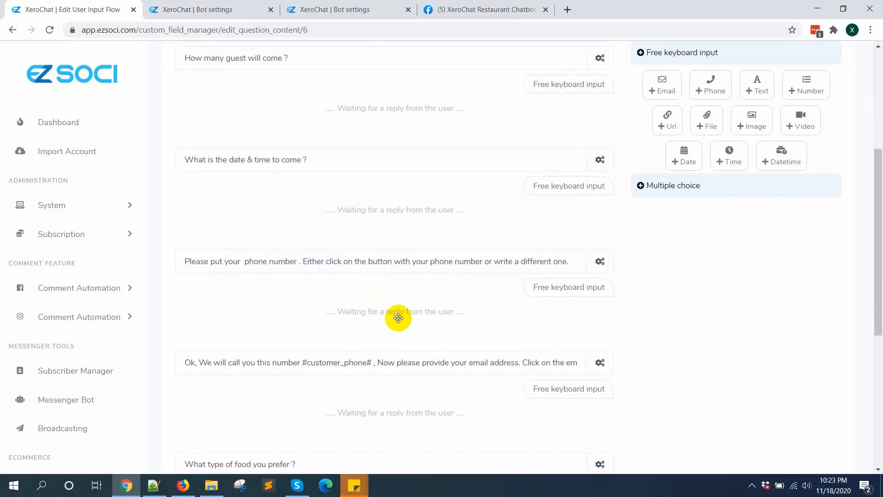
drag(394, 313, 389, 167)
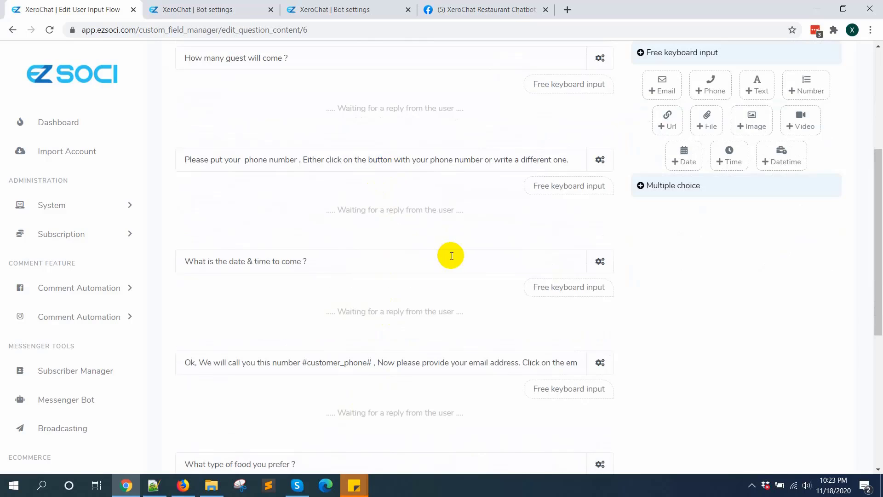